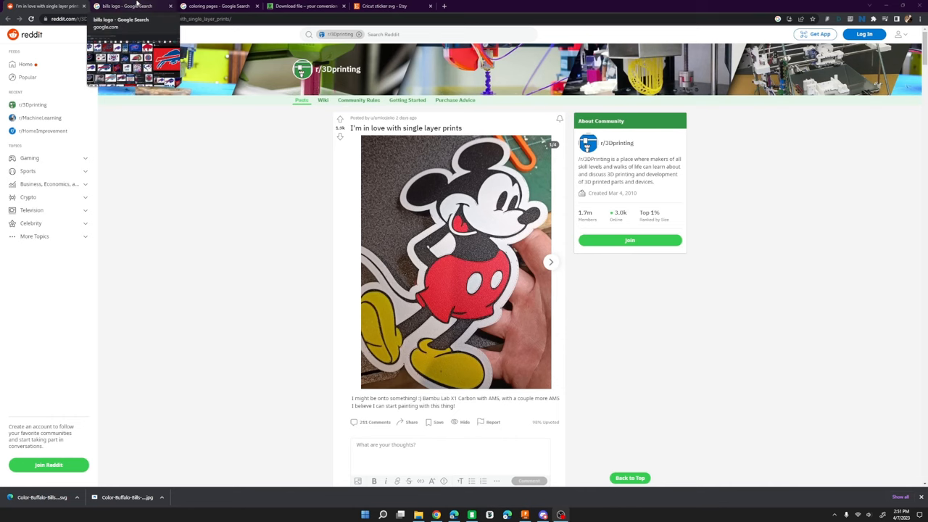
# Switch to the 'bills logo' Google Images results with the Buffalo Bills logo preview
pyautogui.click(137, 6)
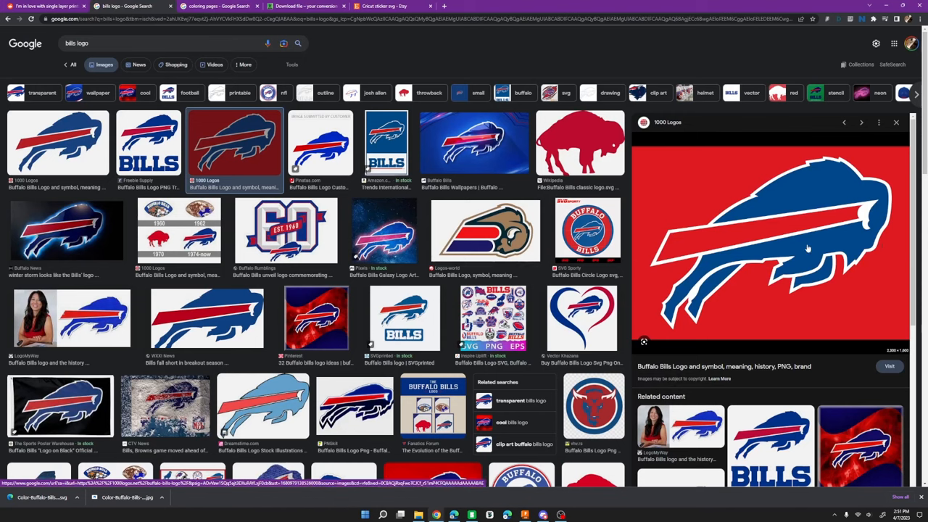
# Review the coloring pages, Etsy SVG and converted-logo download tabs, then bring Fusion 360 forward
pyautogui.click(205, 6)
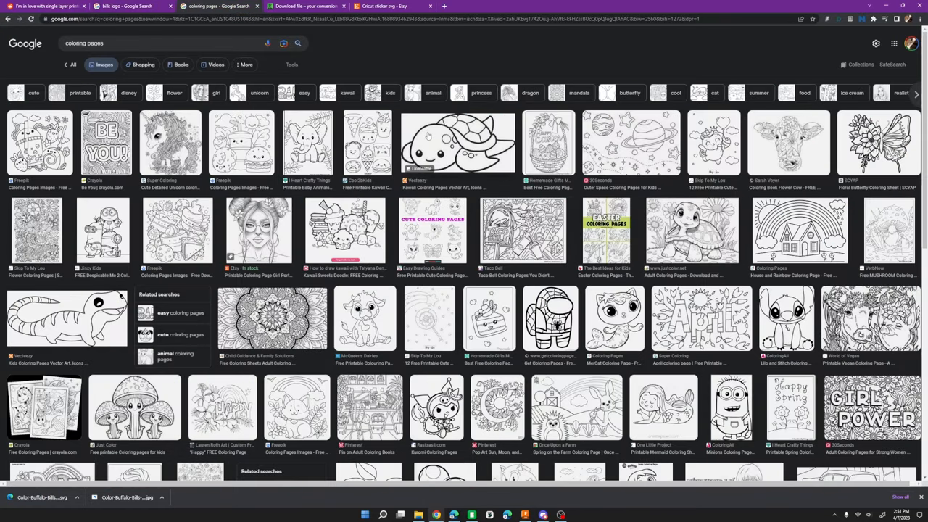
pyautogui.click(382, 4)
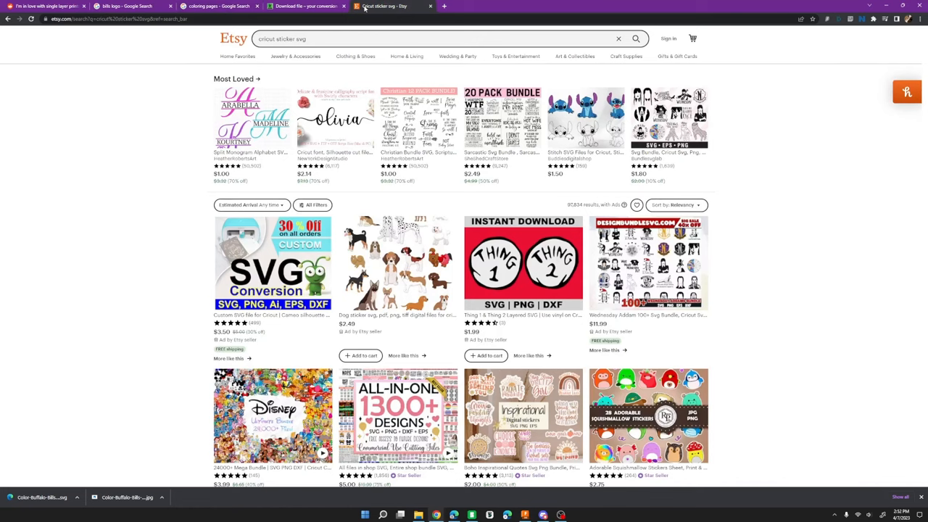
pyautogui.scroll(-1, 371, 123)
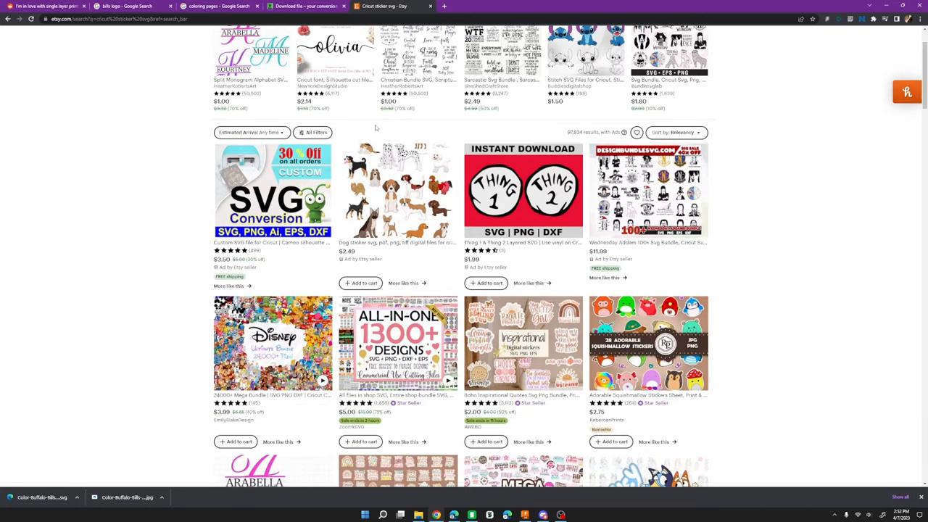
pyautogui.click(217, 6)
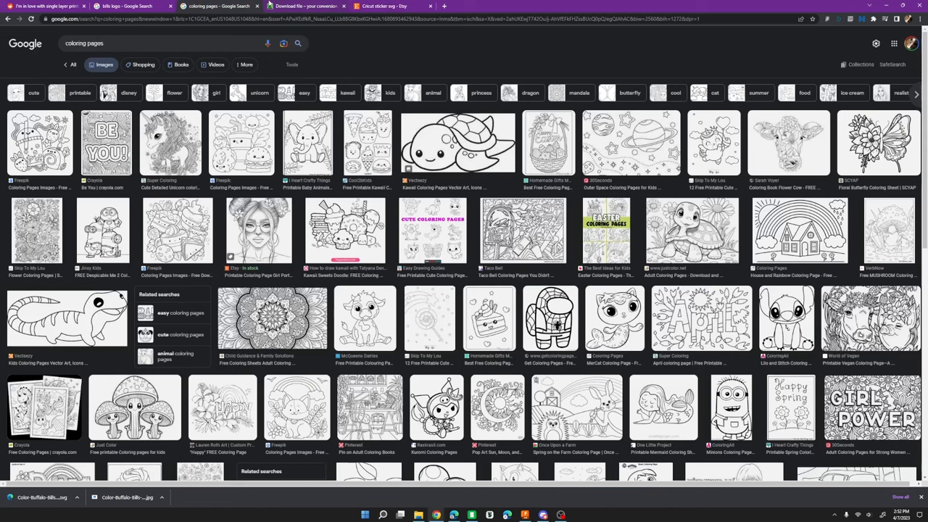
pyautogui.click(304, 6)
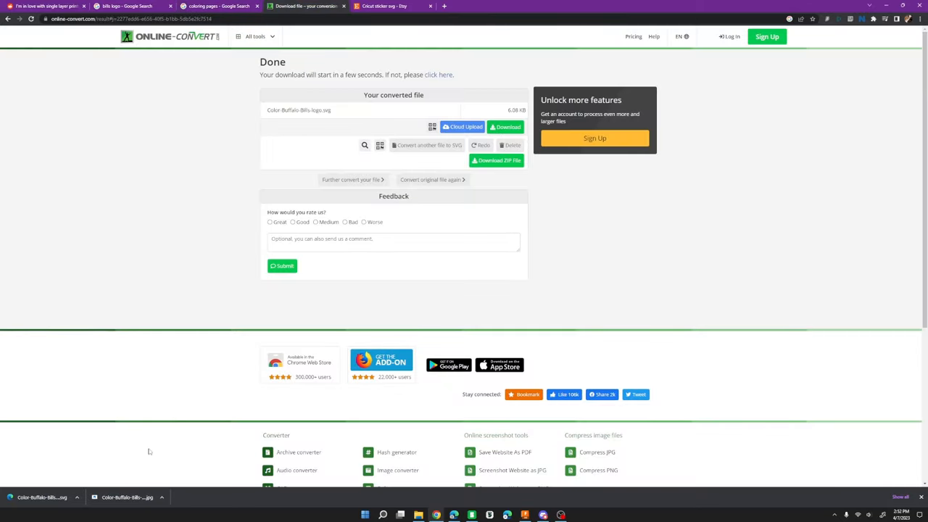
pyautogui.click(524, 514)
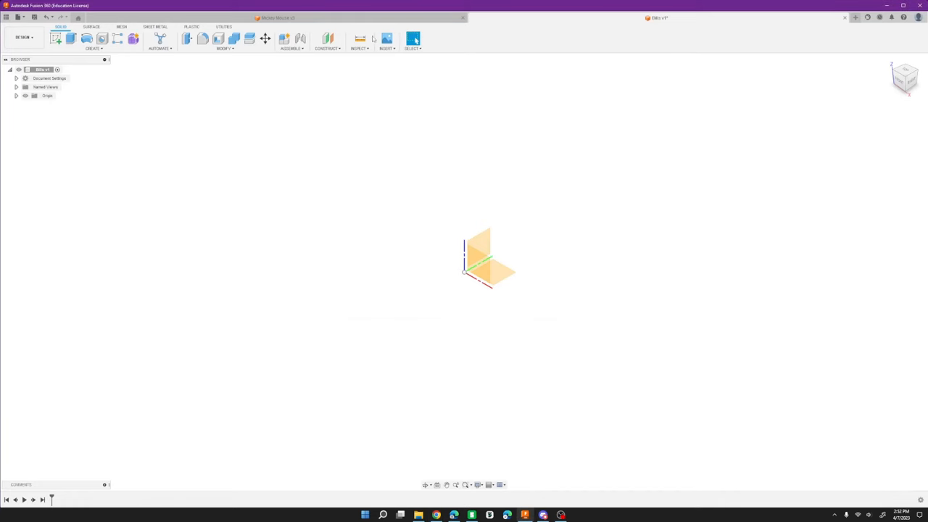
# Start a sketch on the horizontal plane and insert the converted Buffalo Bills logo SVG from the computer
pyautogui.press('s')
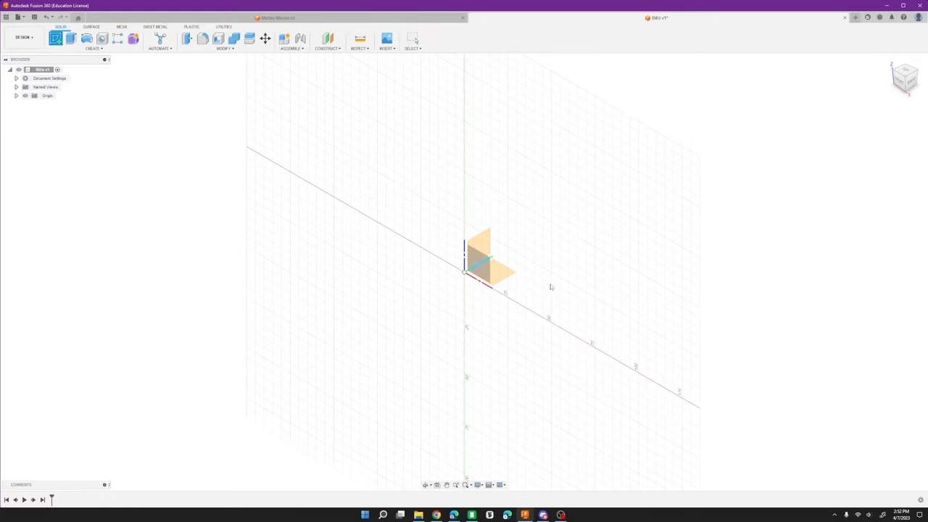
pyautogui.click(465, 270)
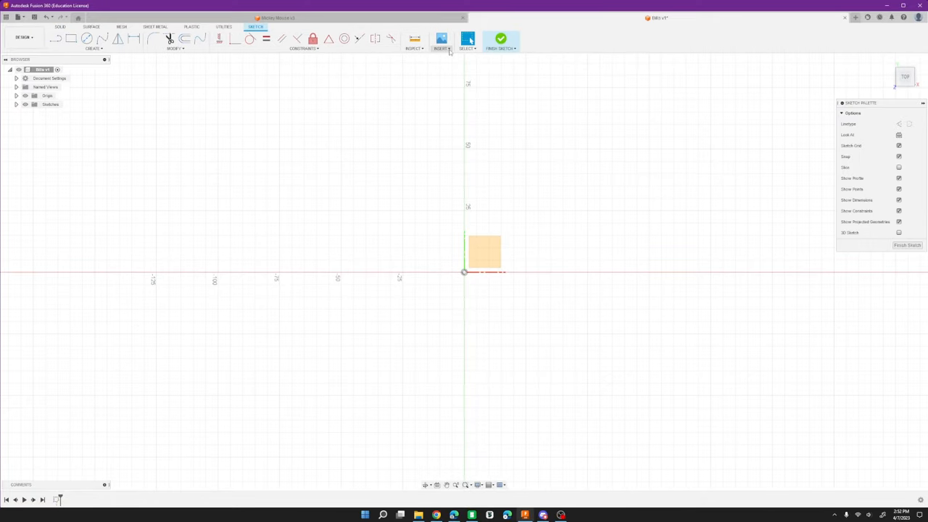
pyautogui.click(441, 48)
pyautogui.click(451, 78)
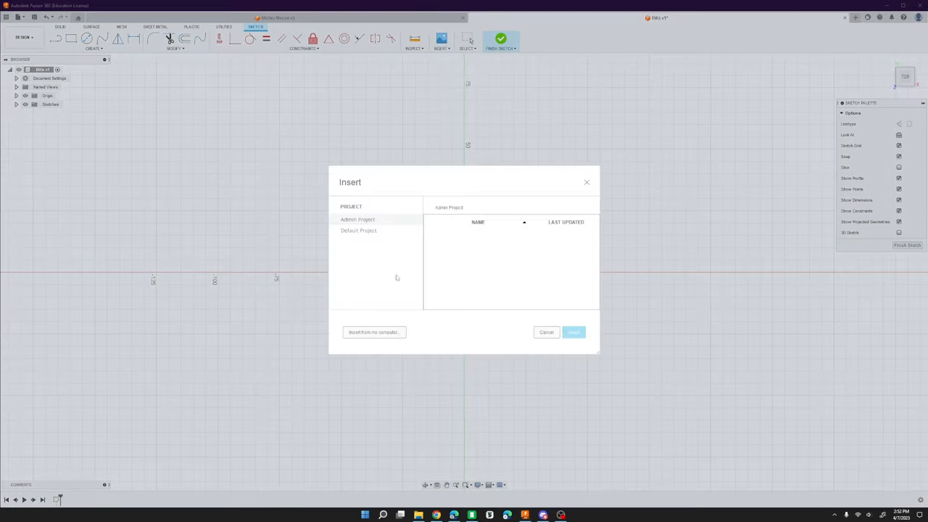
pyautogui.click(378, 330)
pyautogui.click(118, 115)
pyautogui.click(401, 258)
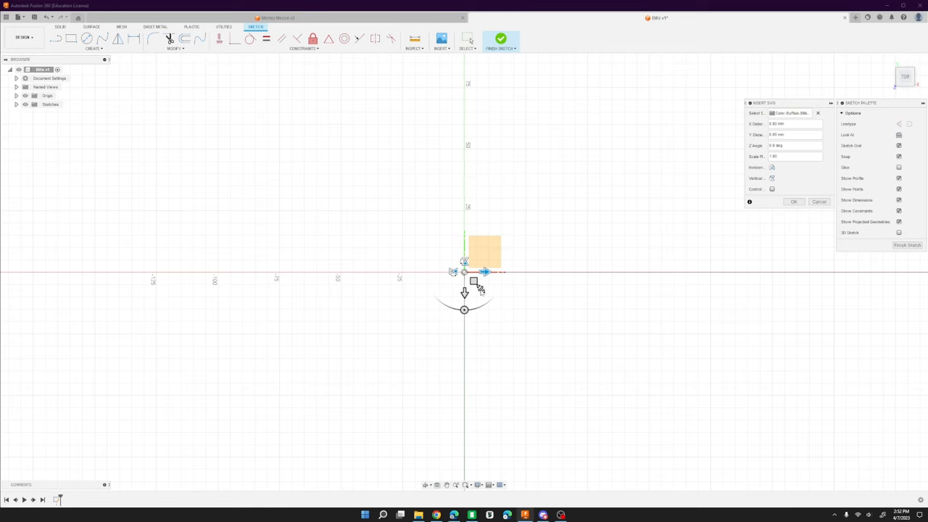
# Scale the imported logo down to about 0.129 and place it beside the origin
pyautogui.moveTo(474, 281); pyautogui.dragTo(480, 287)
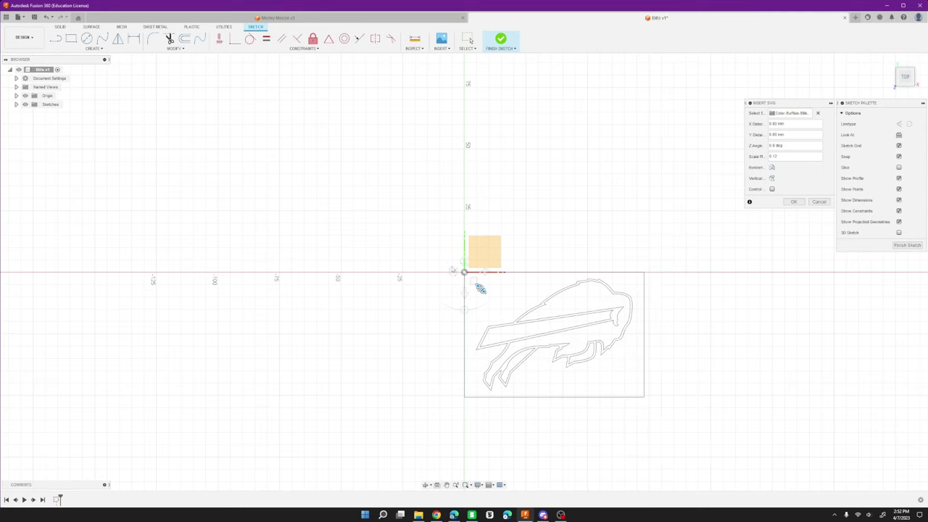
pyautogui.click(794, 201)
pyautogui.click(792, 202)
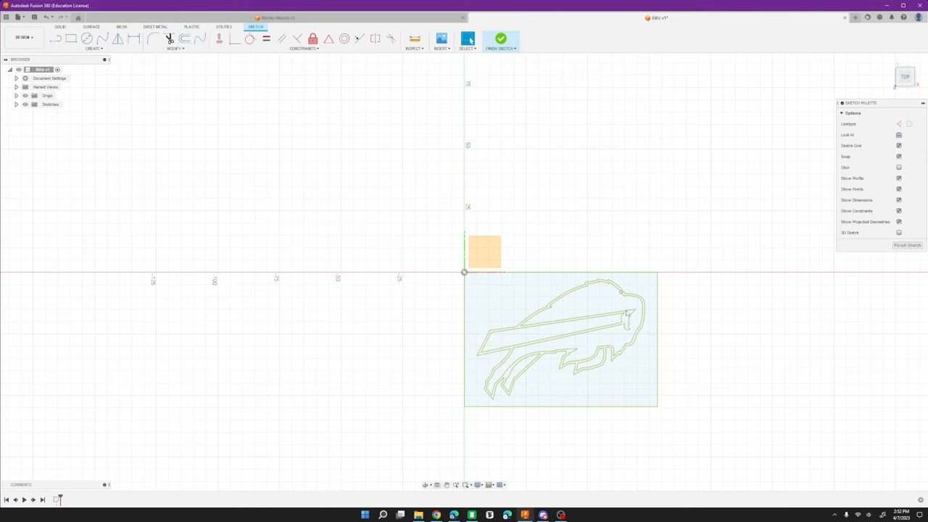
pyautogui.scroll(3, 679, 392)
pyautogui.scroll(3, 679, 392)
pyautogui.scroll(2, 662, 388)
pyautogui.scroll(2, 662, 388)
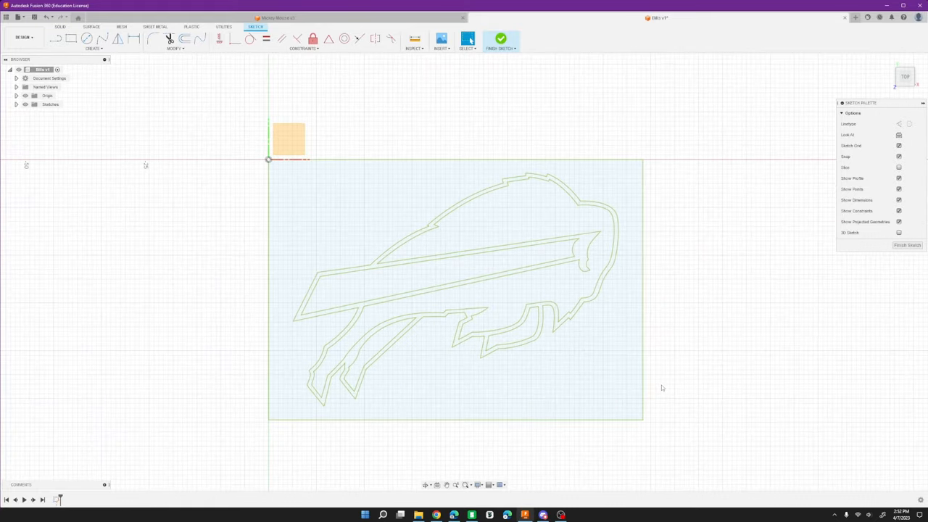
# Finish the sketch and extrude the logo's diagonal stripe 0.2 mm into a solid body
pyautogui.click(501, 38)
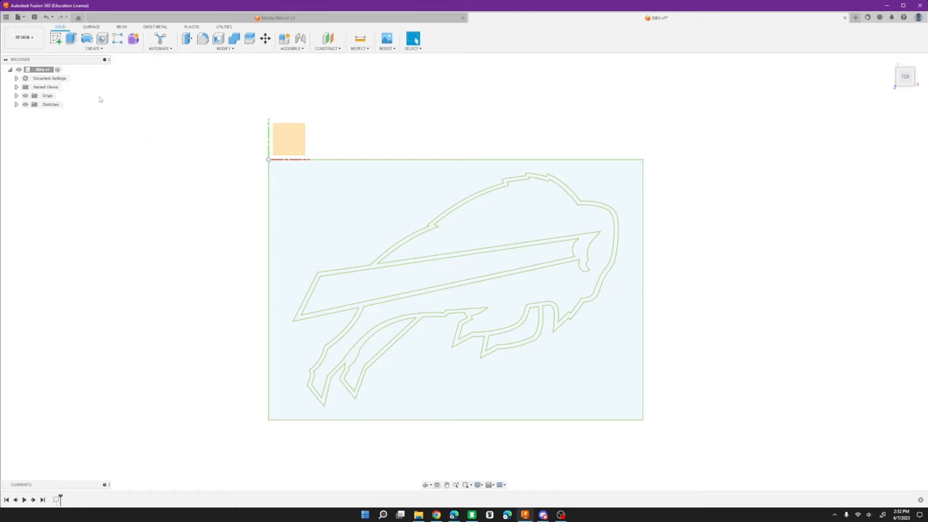
pyautogui.click(71, 38)
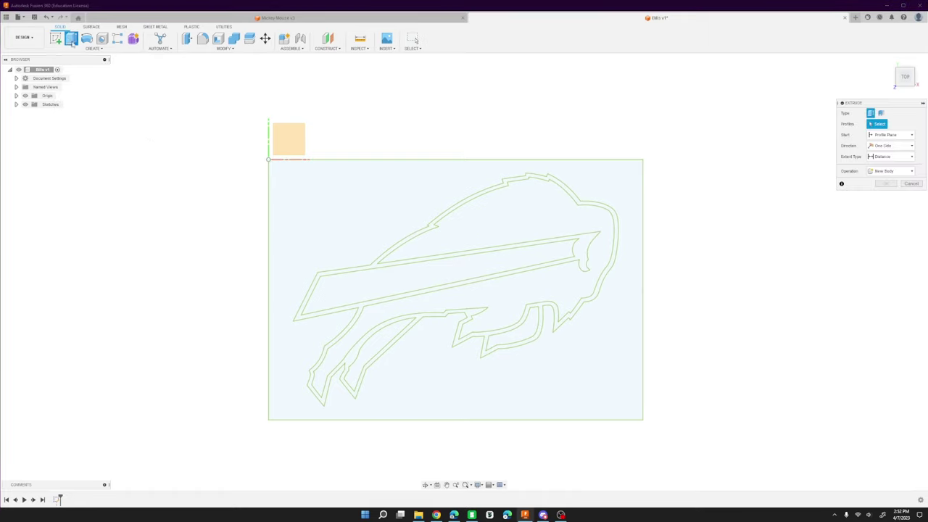
pyautogui.click(416, 279)
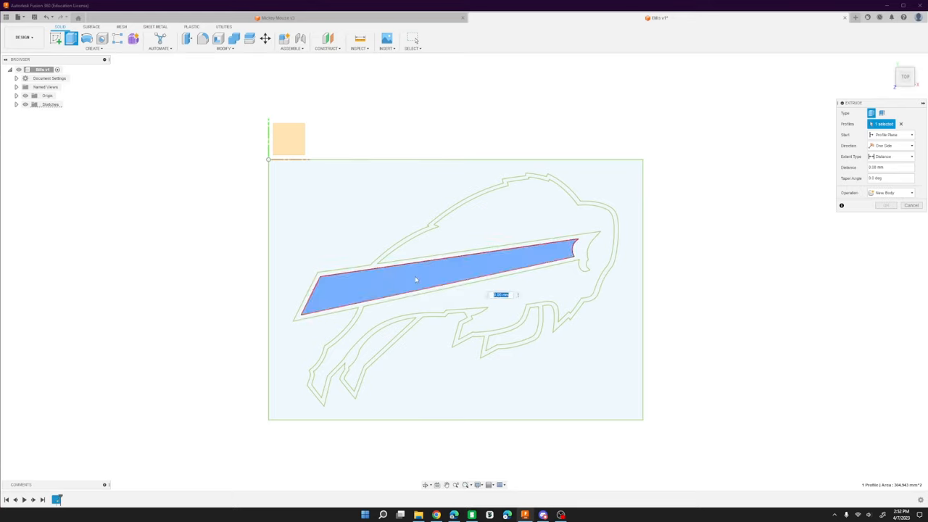
pyautogui.click(888, 166)
pyautogui.write('9')
pyautogui.press('Return')
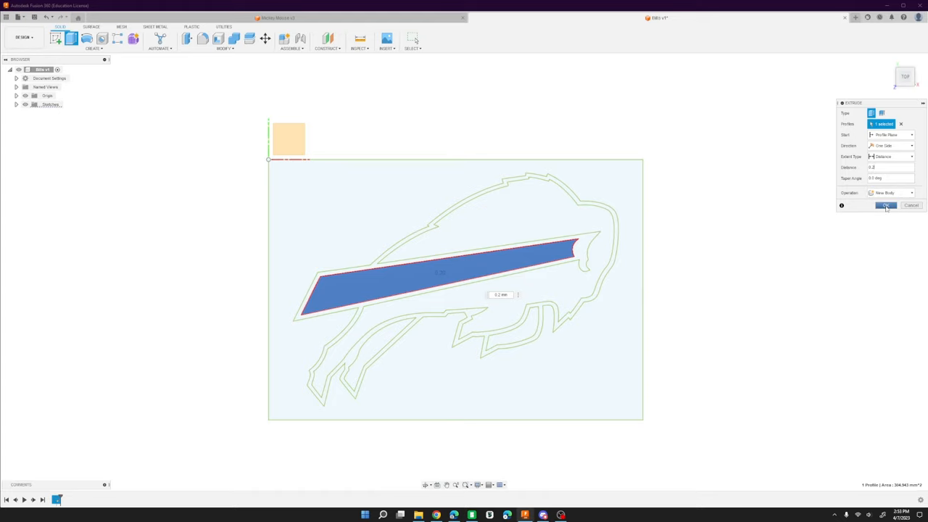
pyautogui.click(885, 206)
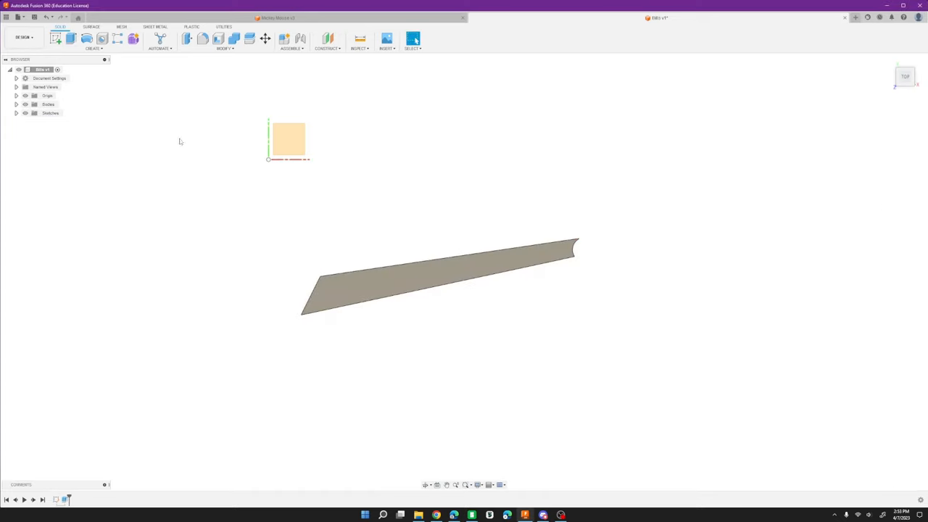
# Show the logo sketch again and extrude the outline band 0.2 mm as a new body
pyautogui.click(16, 113)
pyautogui.click(31, 122)
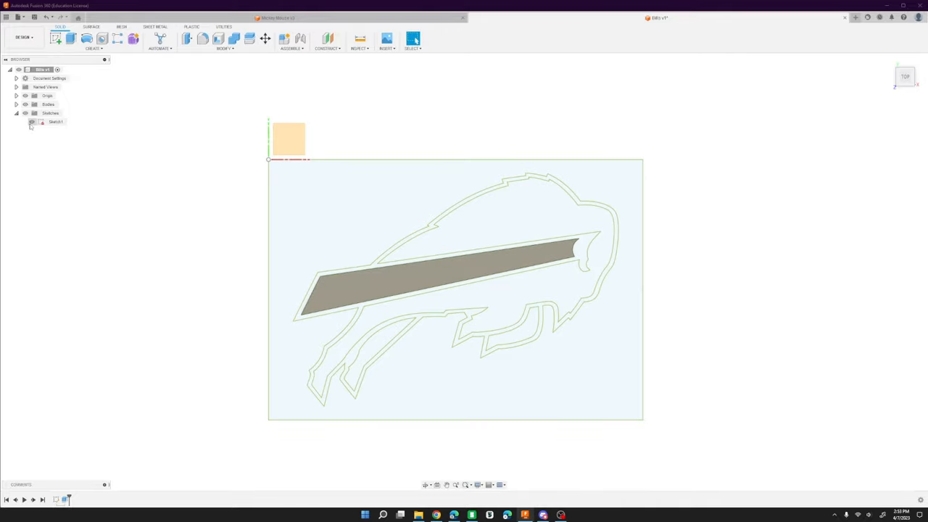
pyautogui.click(71, 38)
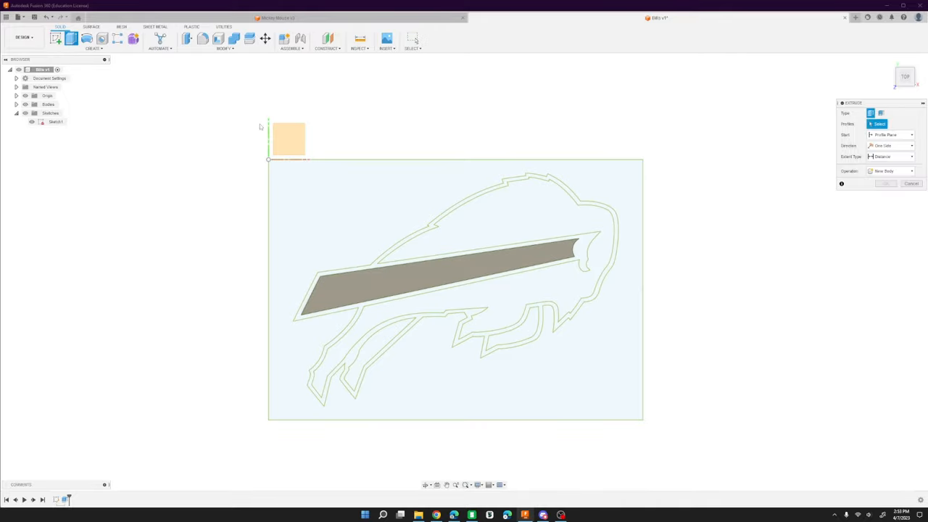
pyautogui.click(584, 249)
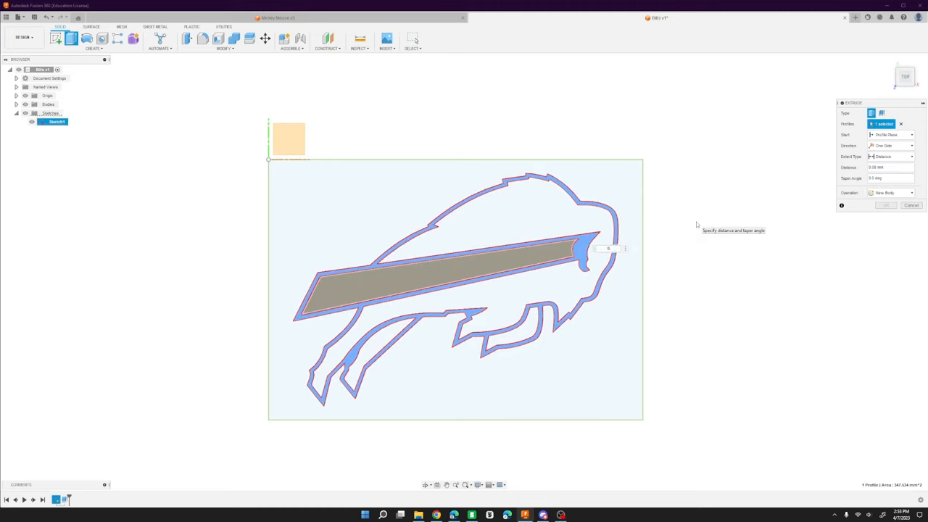
pyautogui.write('0.2')
pyautogui.click(890, 192)
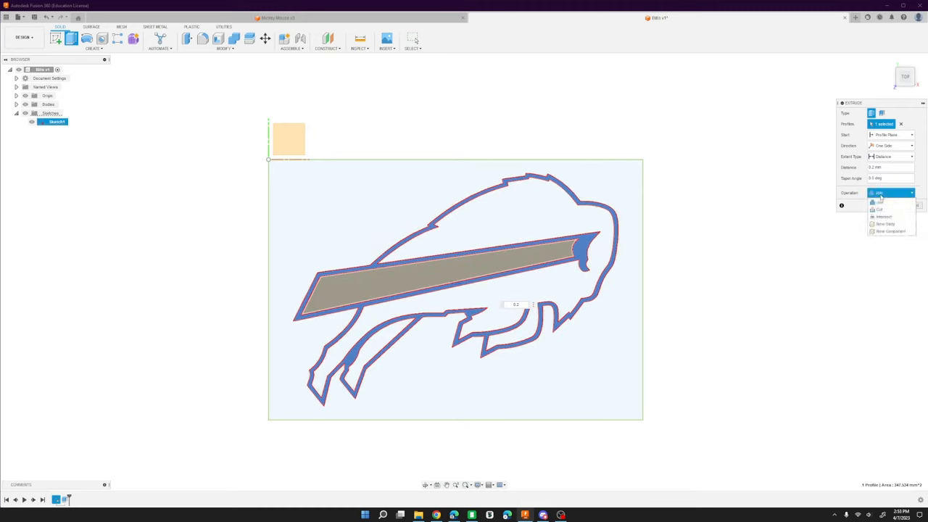
pyautogui.click(885, 224)
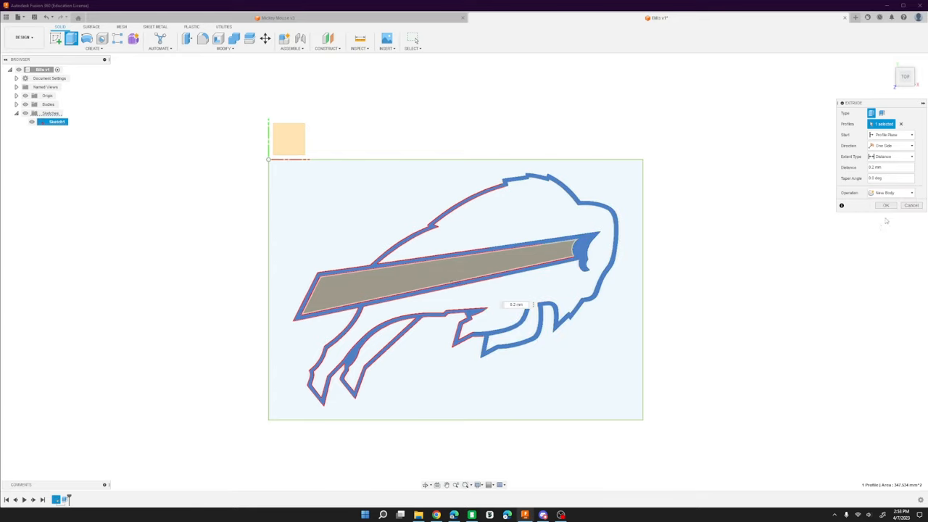
pyautogui.click(886, 205)
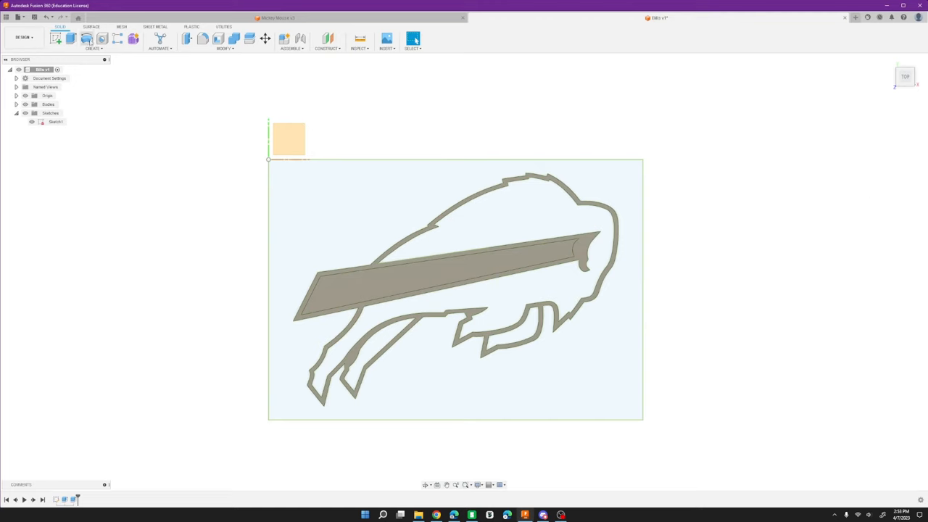
# Extrude the buffalo's main body and the piece between the legs 0.2 mm as a new body
pyautogui.click(71, 38)
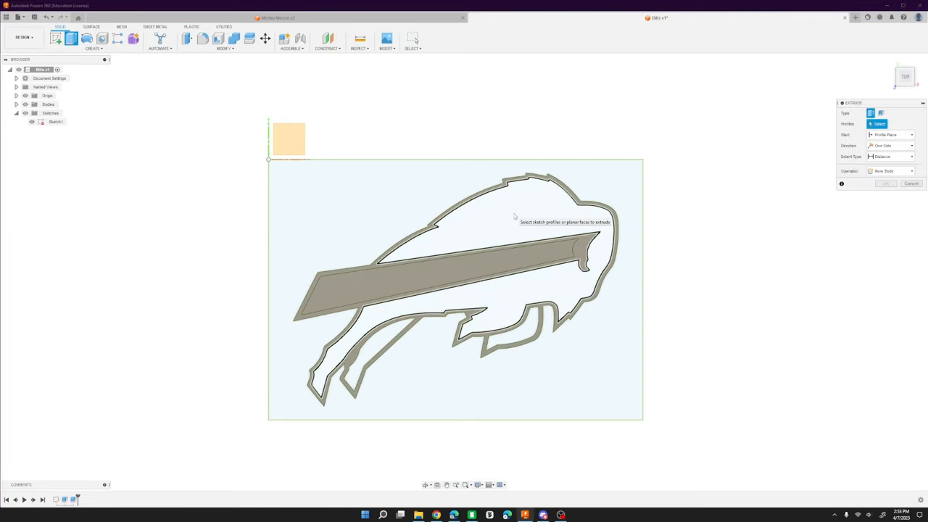
pyautogui.click(514, 216)
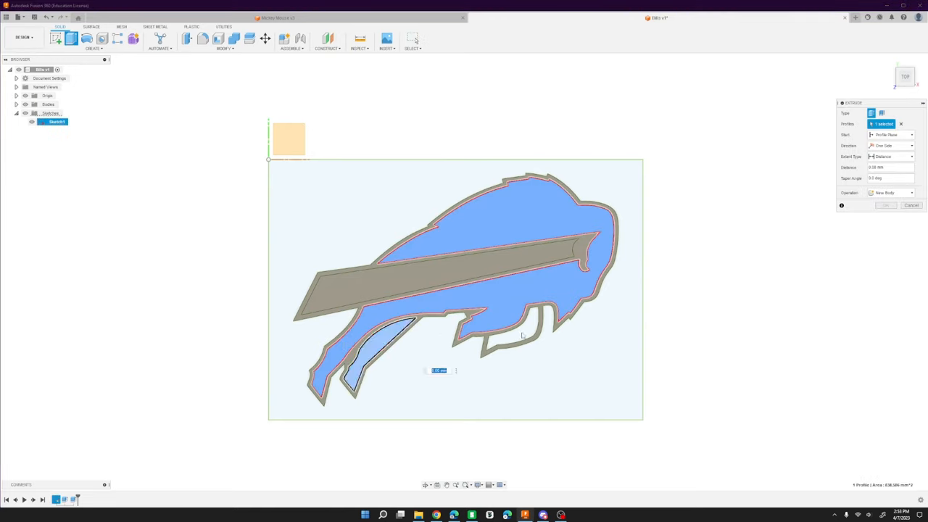
pyautogui.click(531, 334)
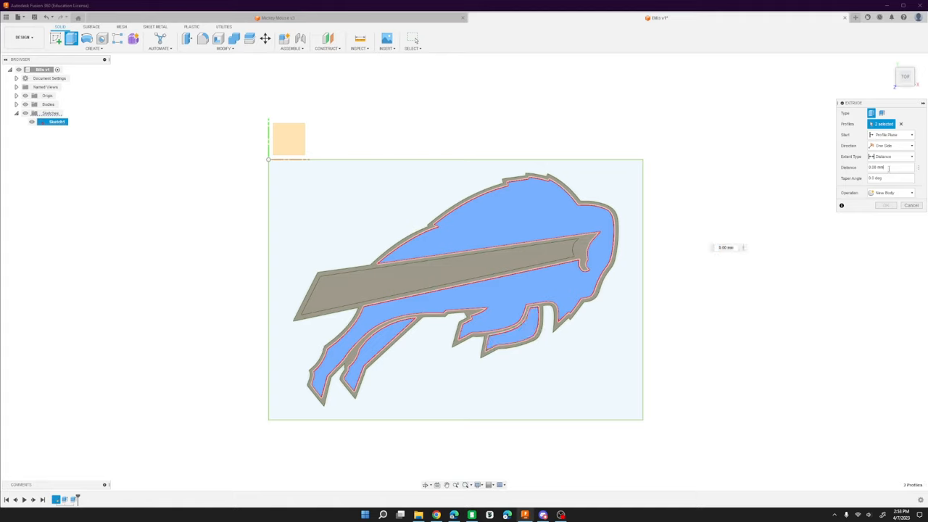
pyautogui.click(889, 168)
pyautogui.write('0.2')
pyautogui.press('Return')
pyautogui.click(889, 192)
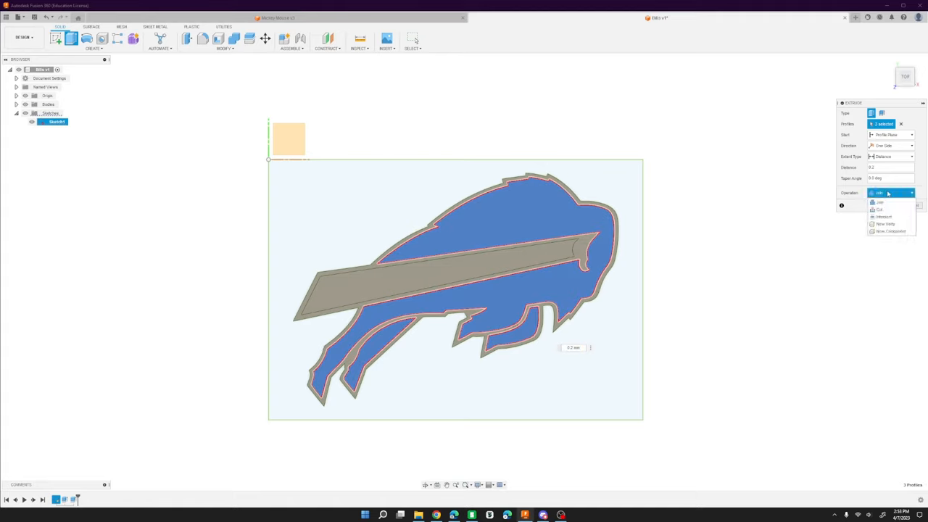
pyautogui.click(882, 225)
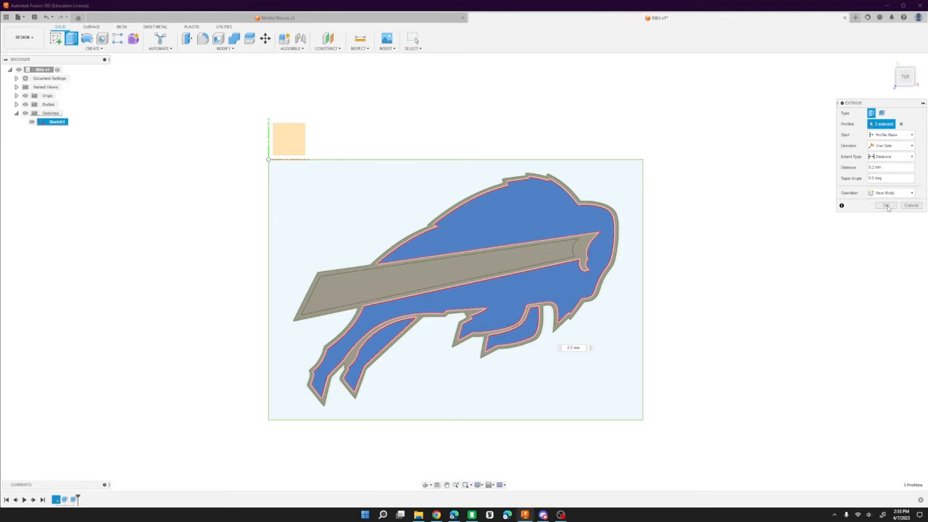
pyautogui.click(888, 206)
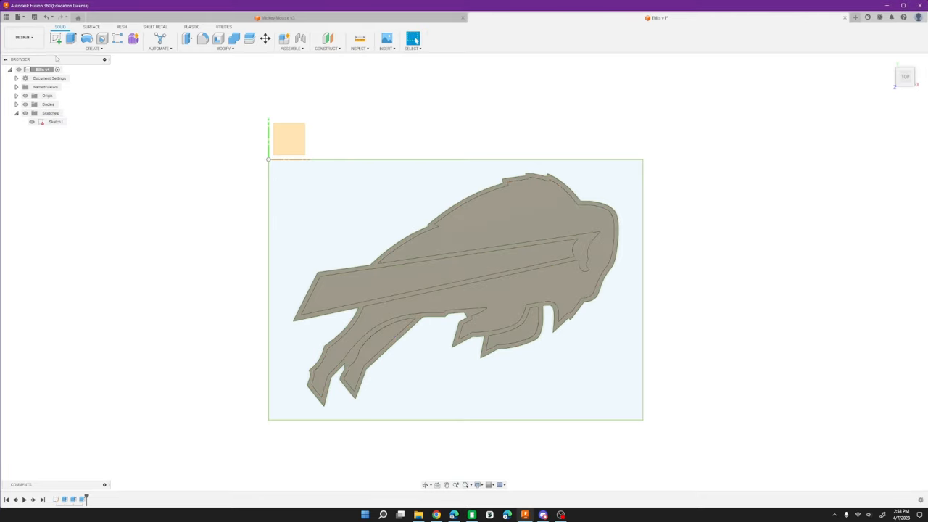
# Save the Bills design and export it as an STL file
pyautogui.click(34, 17)
pyautogui.press('Return')
pyautogui.click(24, 18)
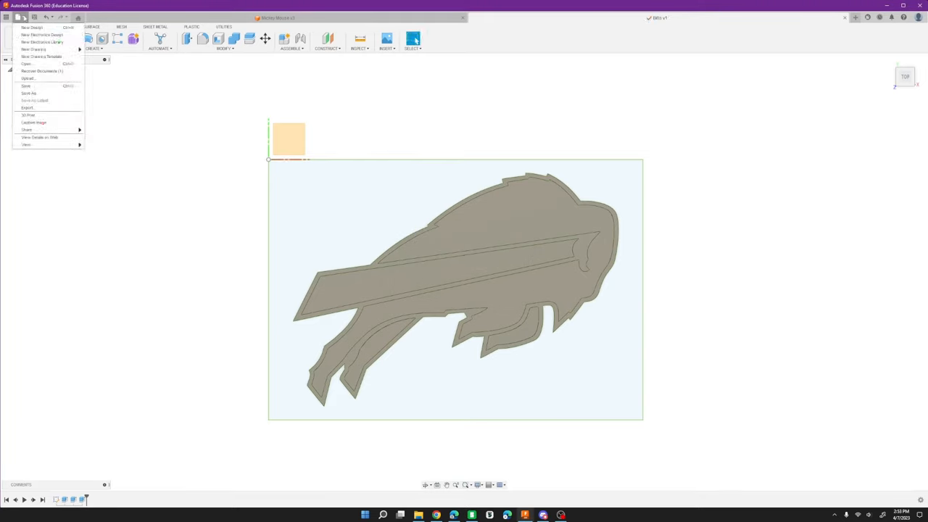
pyautogui.click(26, 107)
pyautogui.click(383, 138)
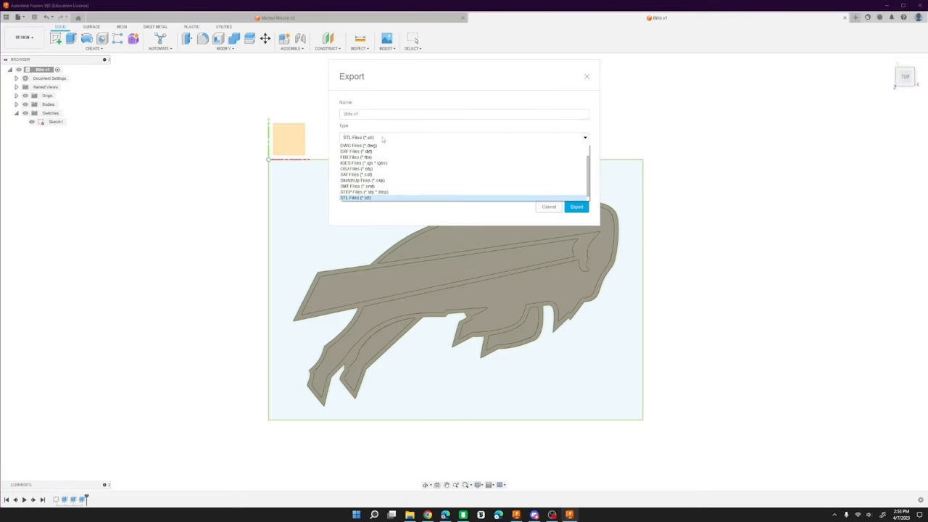
pyautogui.click(370, 180)
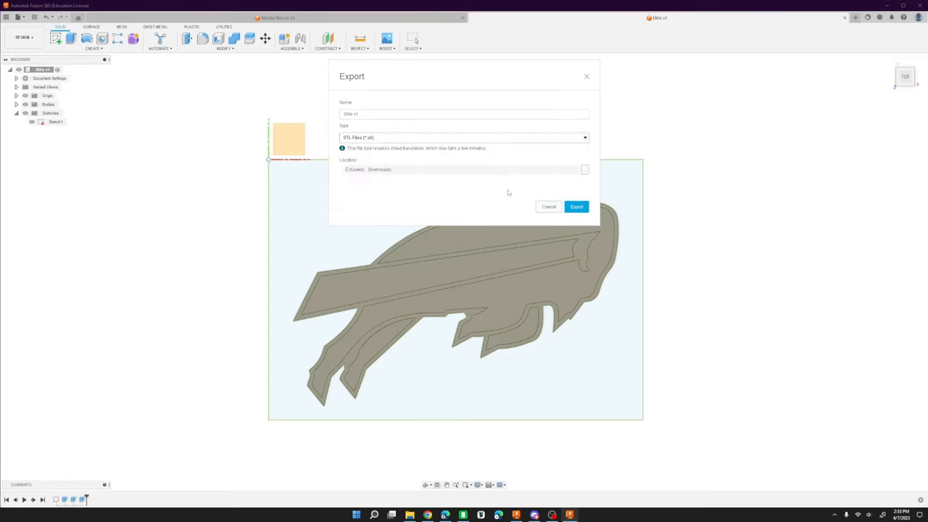
pyautogui.click(576, 207)
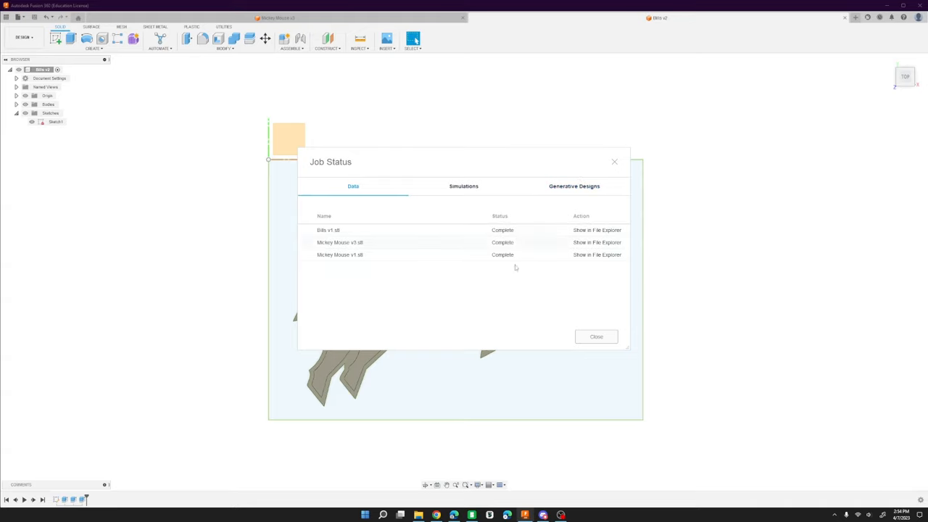
# Import Bills v1.stl onto the Bambu Studio build plate
pyautogui.click(490, 514)
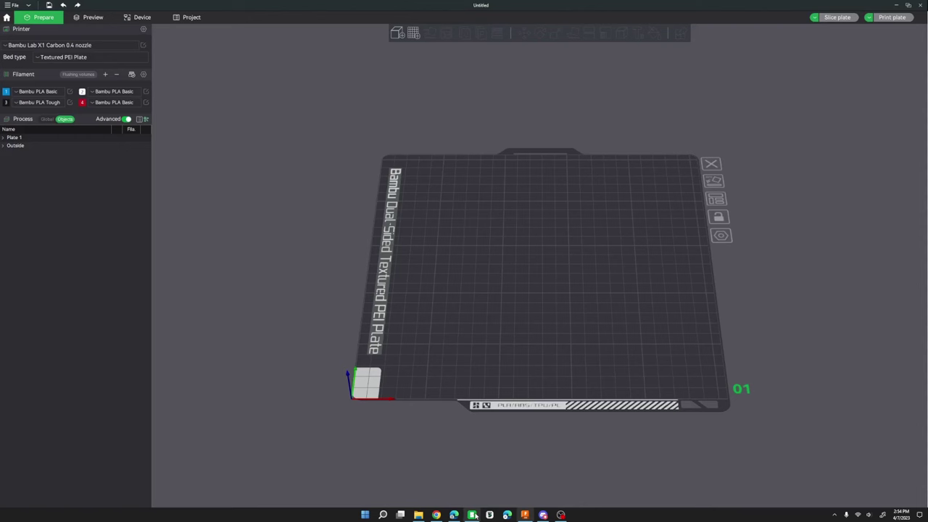
pyautogui.click(399, 33)
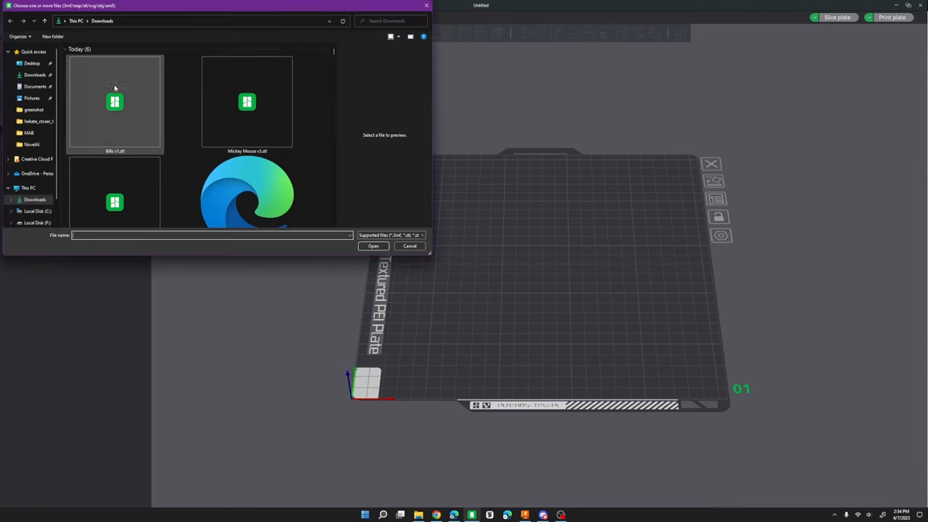
pyautogui.click(112, 88)
pyautogui.click(371, 247)
# Split the logo model into its five separate parts
pyautogui.moveTo(556, 309); pyautogui.dragTo(557, 313)
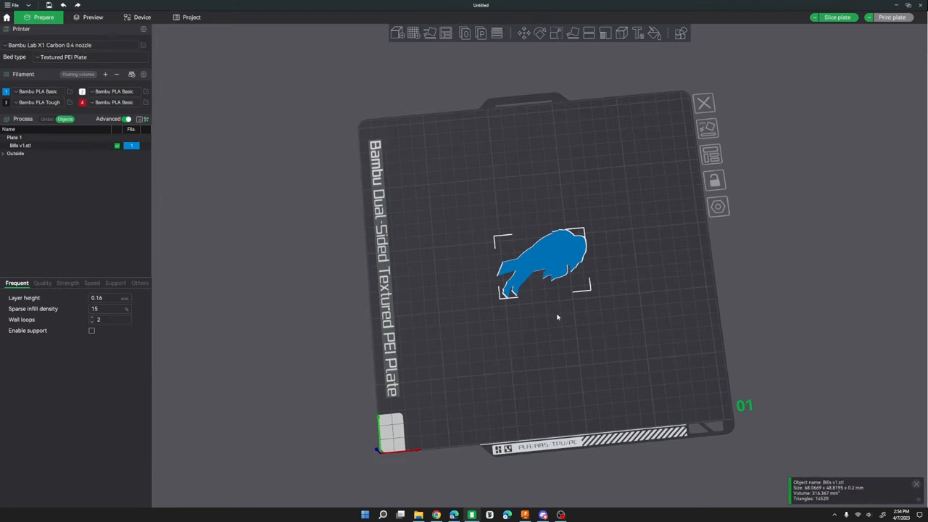
pyautogui.scroll(8, 556, 312)
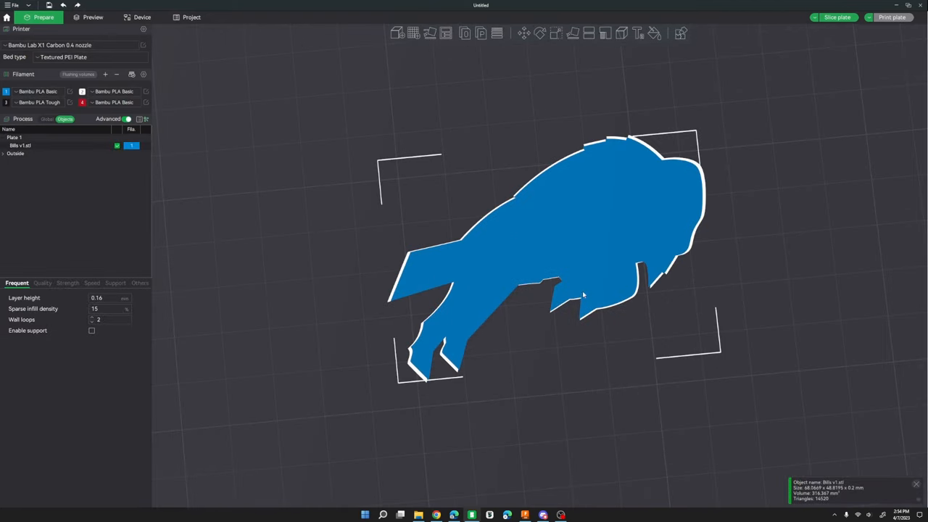
pyautogui.rightClick(540, 249)
pyautogui.moveTo(559, 285)
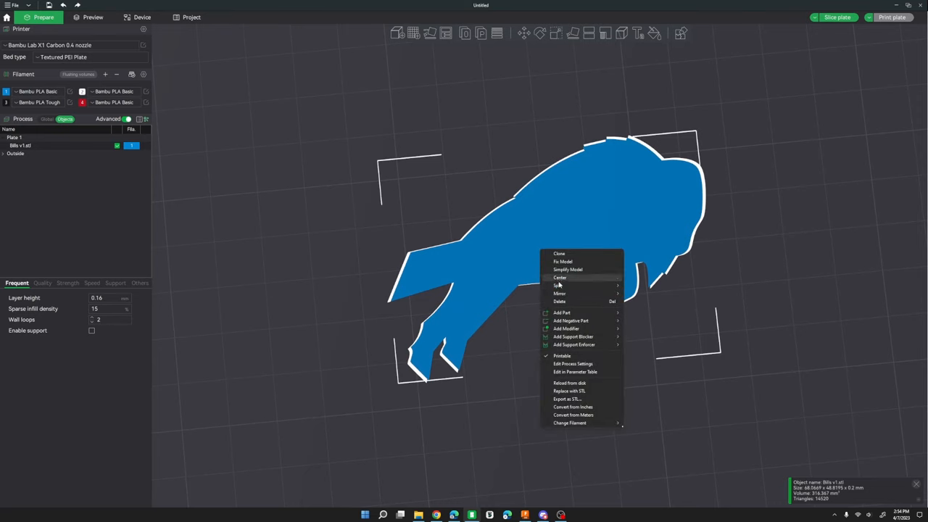
pyautogui.click(655, 296)
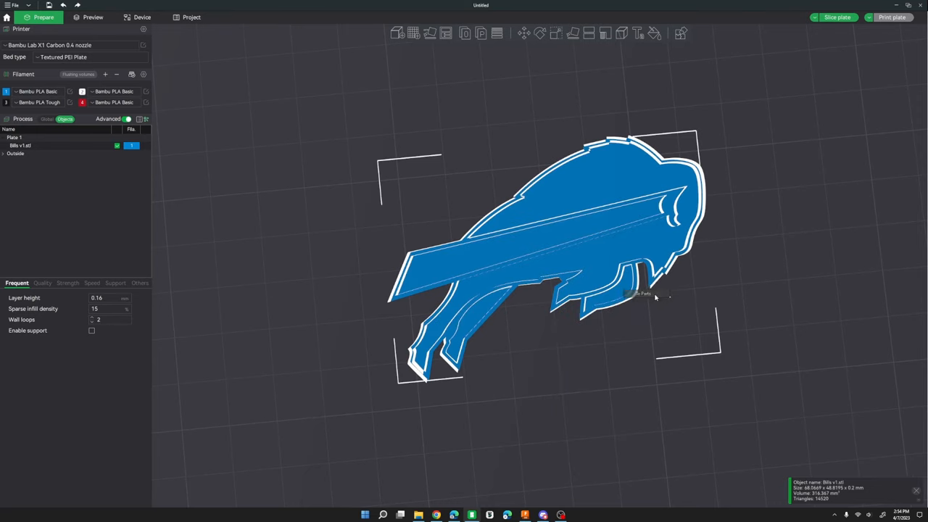
pyautogui.click(299, 189)
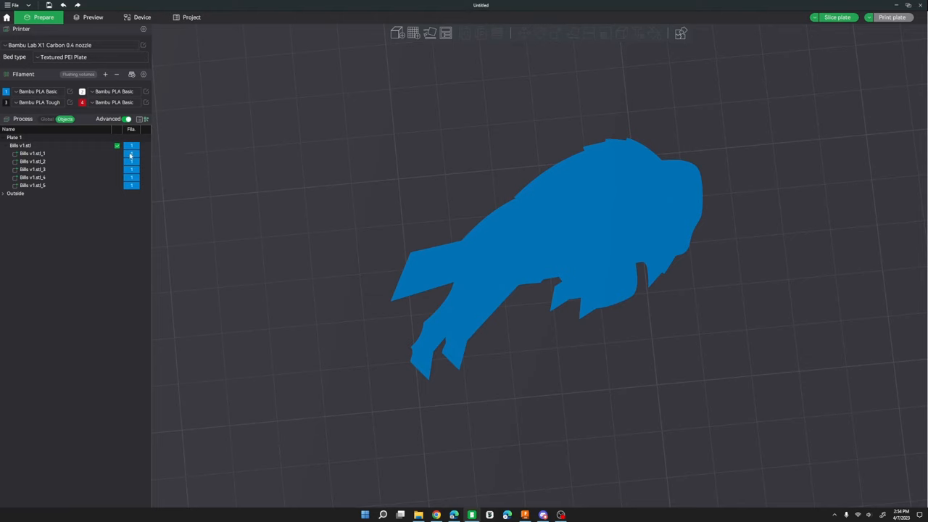
# Assign red filament 4 to stripe part Bills v1.stl_1 and white to outline part Bills v1.stl_2
pyautogui.click(32, 153)
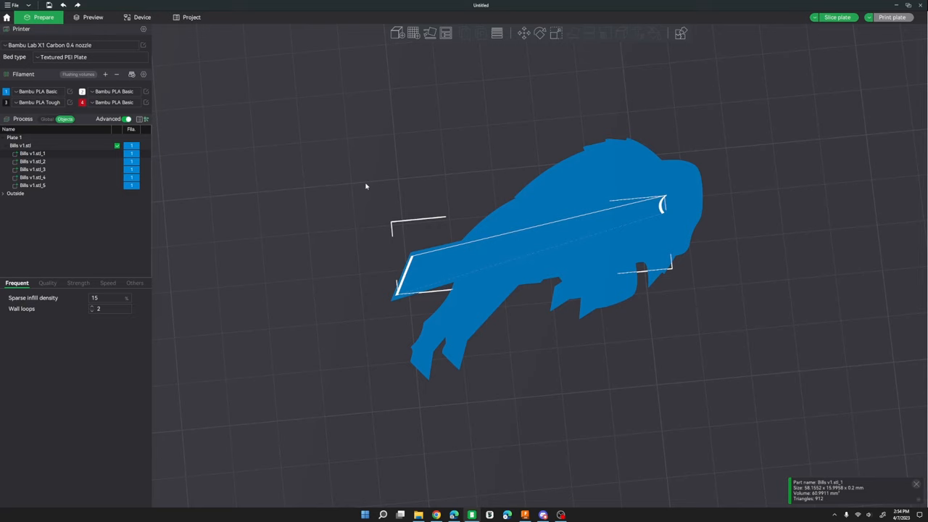
pyautogui.press('4')
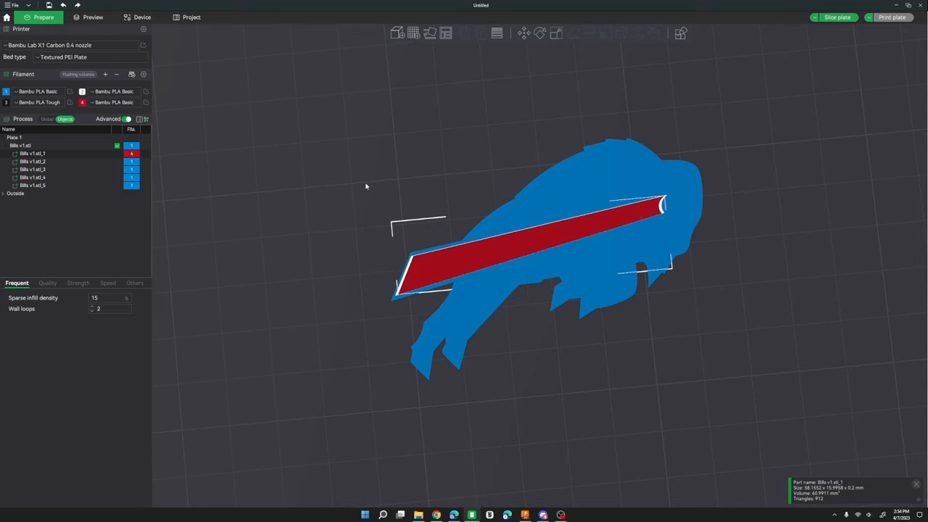
pyautogui.click(87, 146)
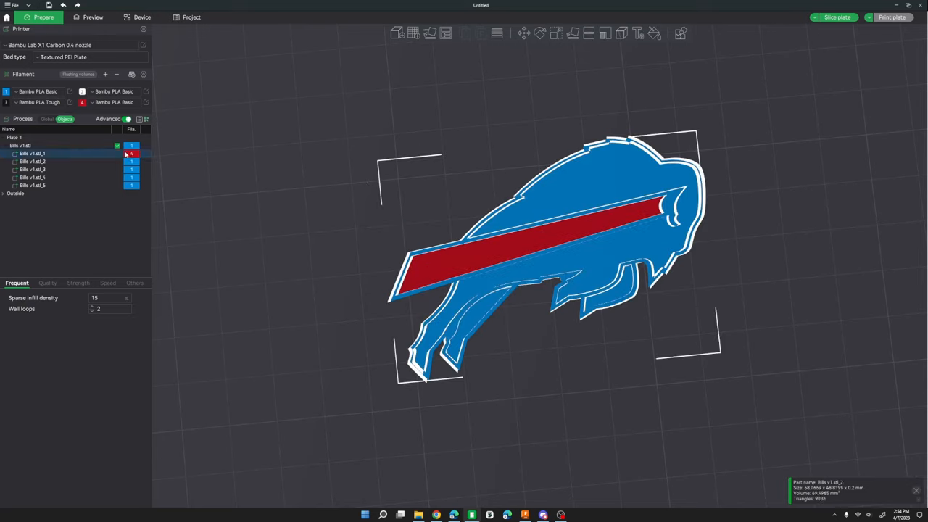
pyautogui.click(102, 155)
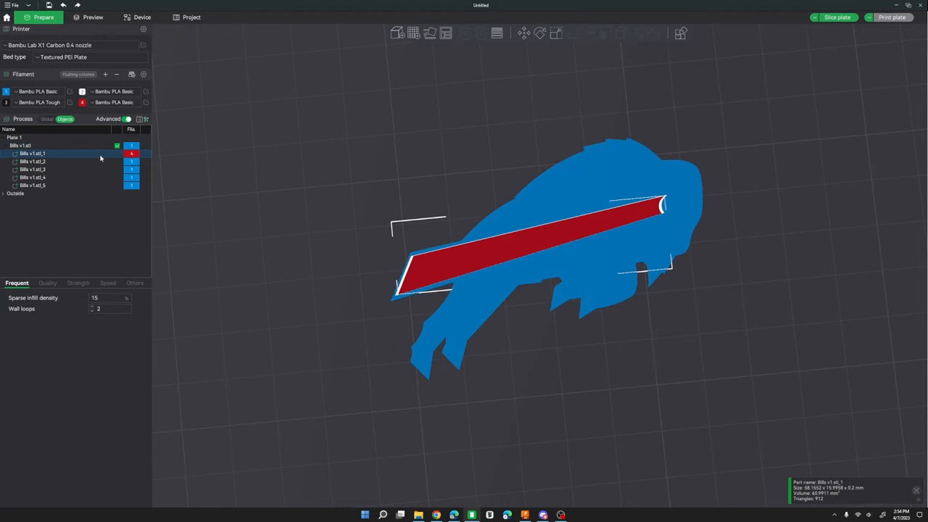
pyautogui.click(102, 160)
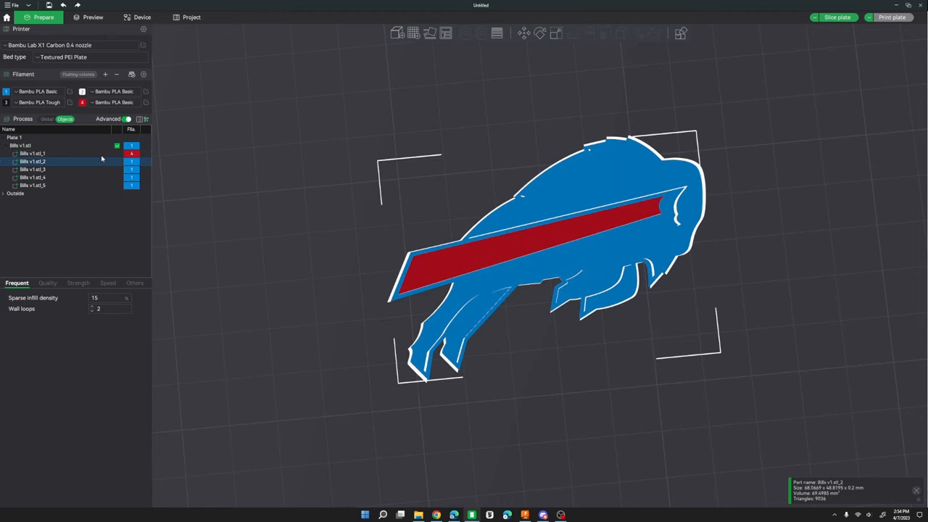
pyautogui.press('Down')
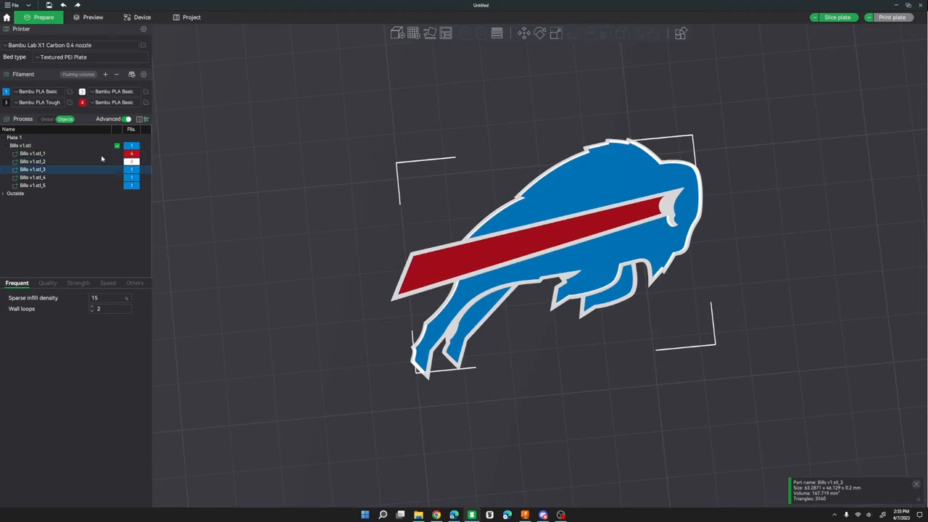
pyautogui.press('Down')
pyautogui.press('Down')
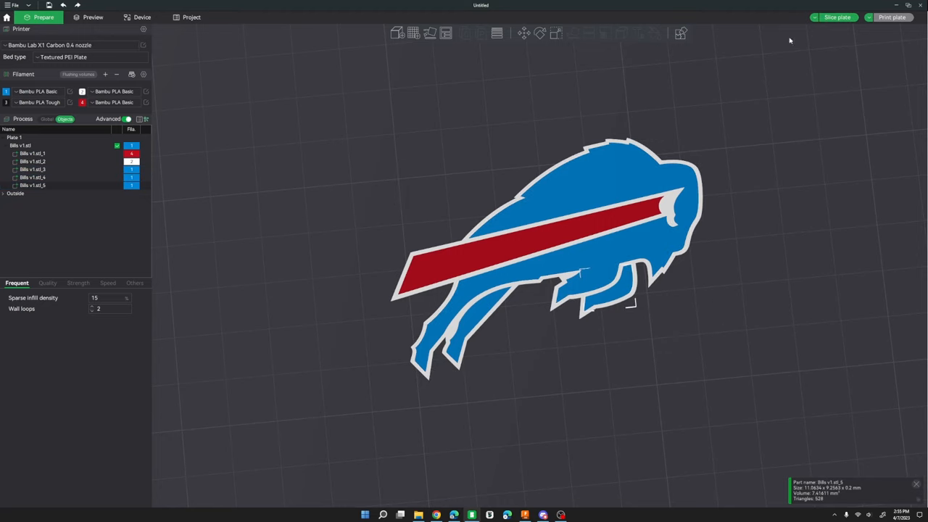
# Slice the plate and inspect the sliced multicolor logo from several angles
pyautogui.moveTo(690, 117); pyautogui.dragTo(711, 142)
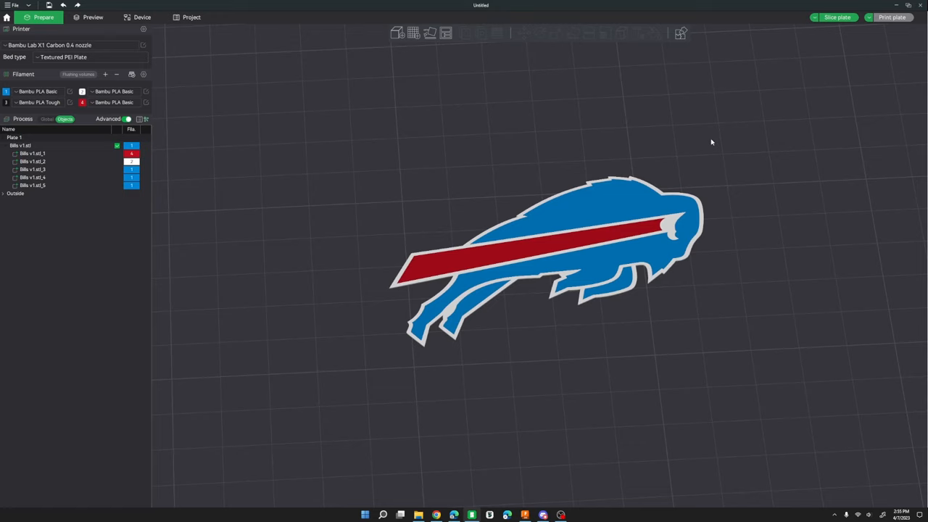
pyautogui.click(580, 239)
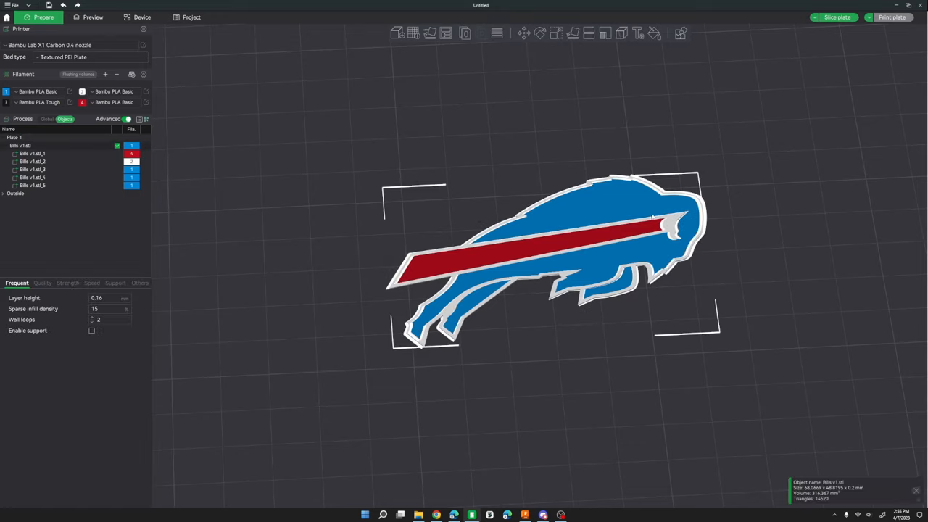
pyautogui.click(571, 36)
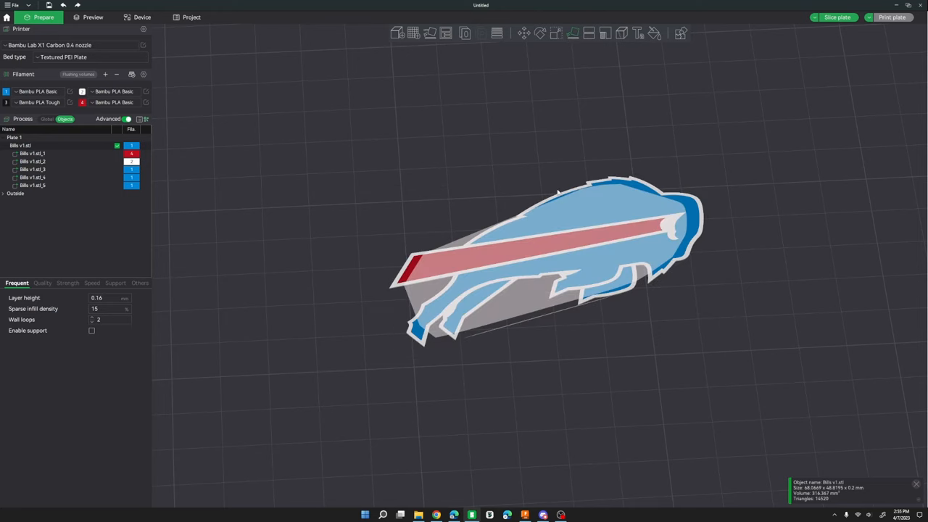
pyautogui.click(837, 18)
pyautogui.scroll(-3, 725, 294)
pyautogui.moveTo(681, 304); pyautogui.dragTo(674, 305, button='right')
pyautogui.scroll(3, 671, 303)
pyautogui.scroll(3, 671, 303)
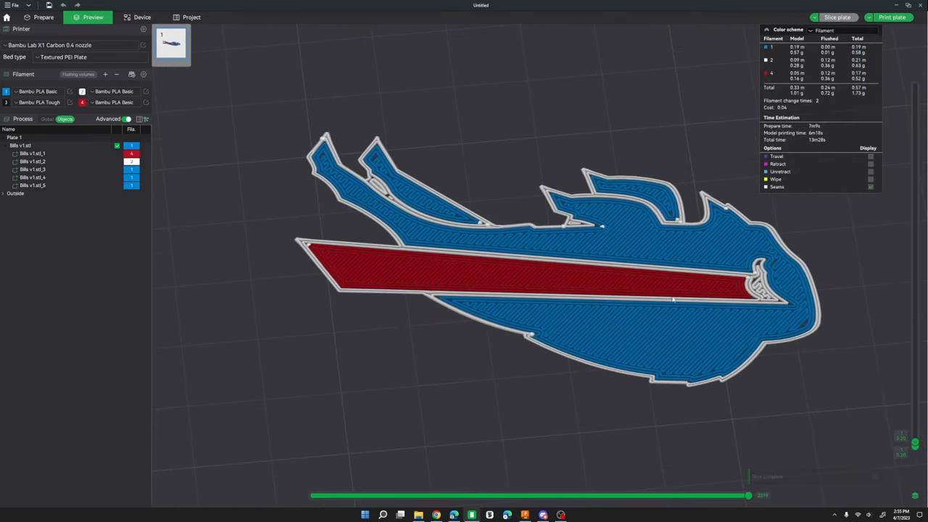
pyautogui.moveTo(670, 295); pyautogui.dragTo(666, 275)
pyautogui.scroll(-3, 665, 279)
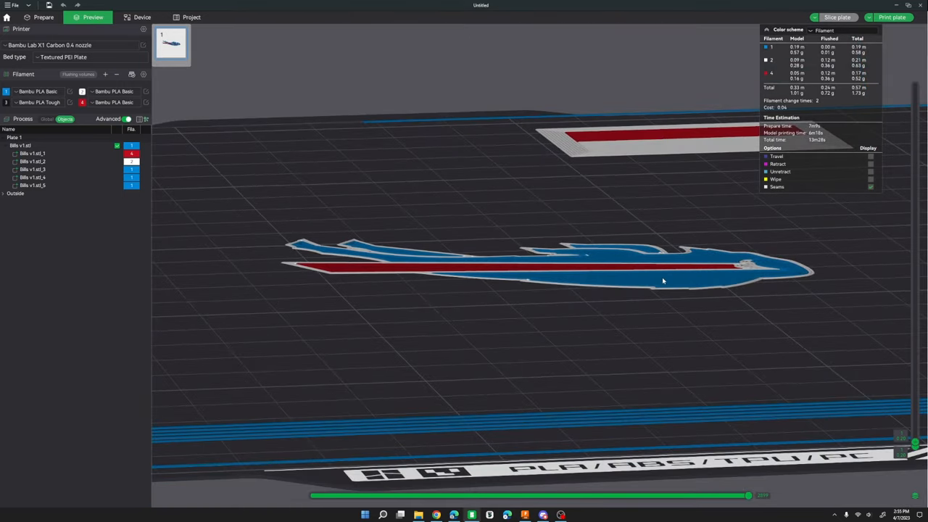
pyautogui.scroll(5, 662, 284)
pyautogui.scroll(-3, 662, 284)
pyautogui.hotkey('ctrl', '0')
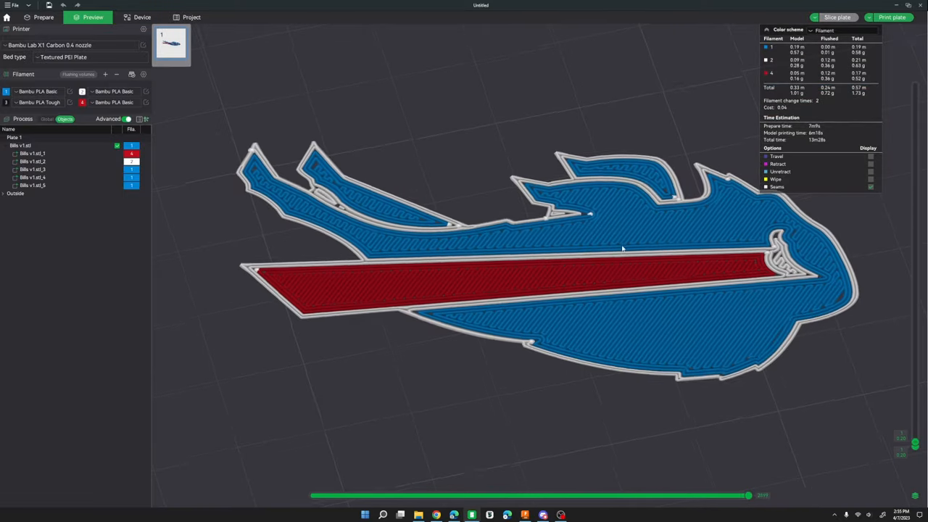
# Send the print job with timelapse and flow calibration turned off
pyautogui.click(886, 16)
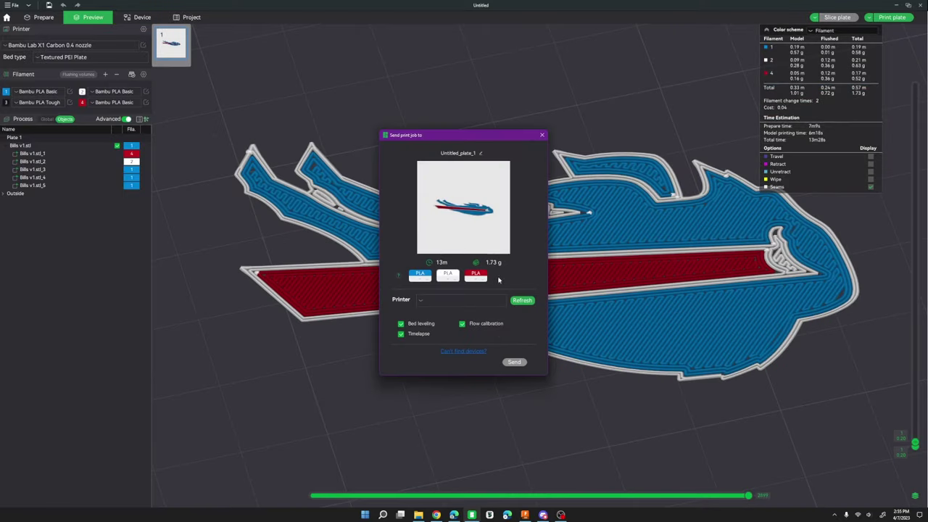
pyautogui.click(401, 345)
pyautogui.click(463, 334)
pyautogui.click(513, 373)
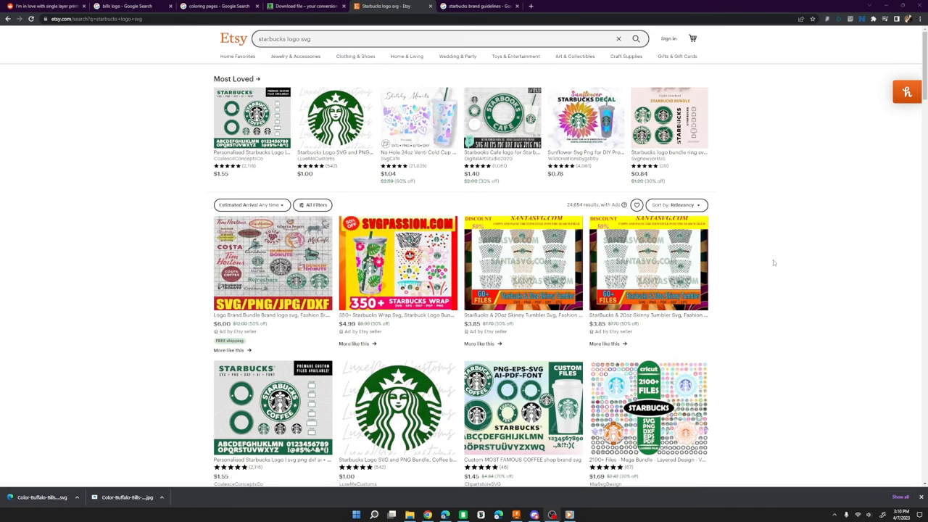
pyautogui.scroll(-1, 767, 258)
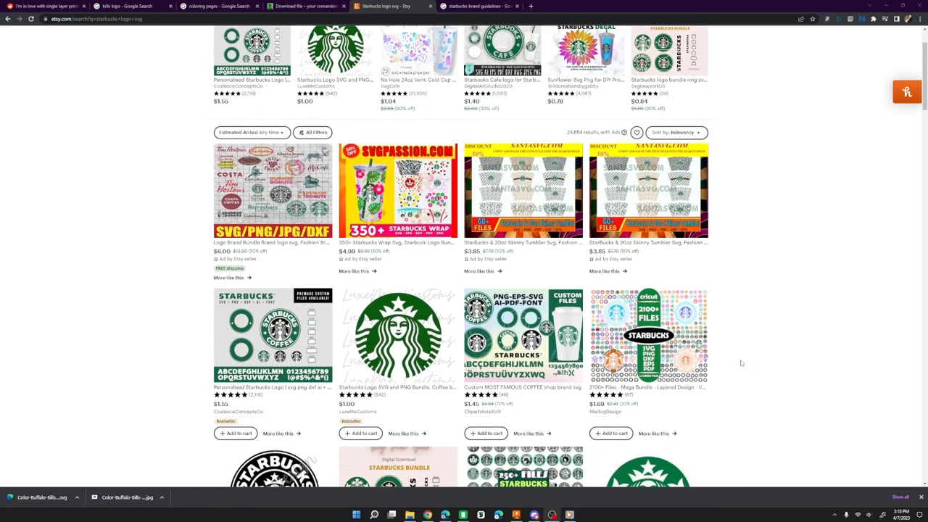
pyautogui.scroll(-1, 741, 362)
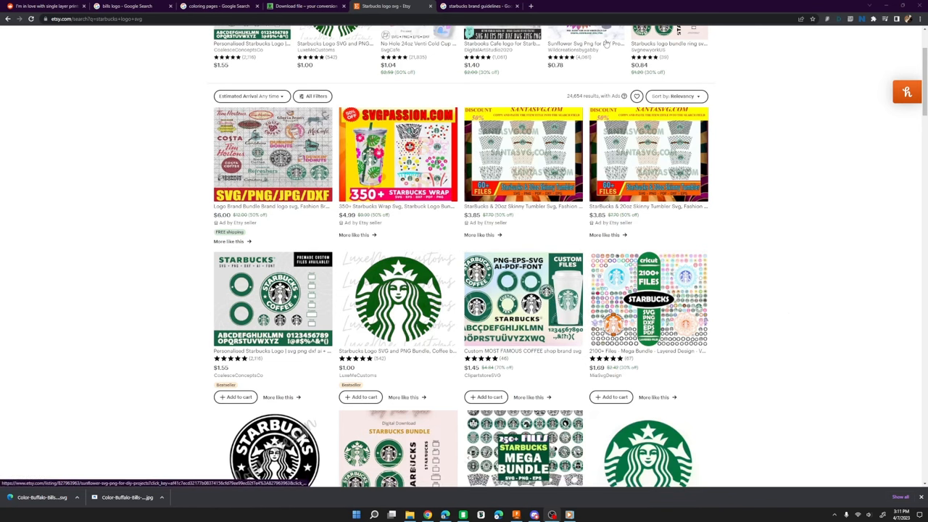
pyautogui.moveTo(274, 448)
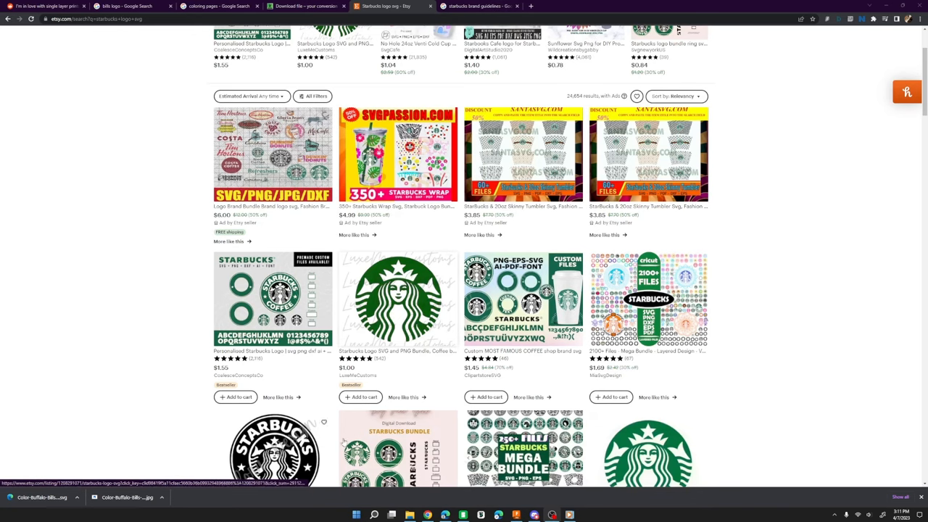
# View the Starbucks logos guideline page from the search results and close it
pyautogui.click(472, 5)
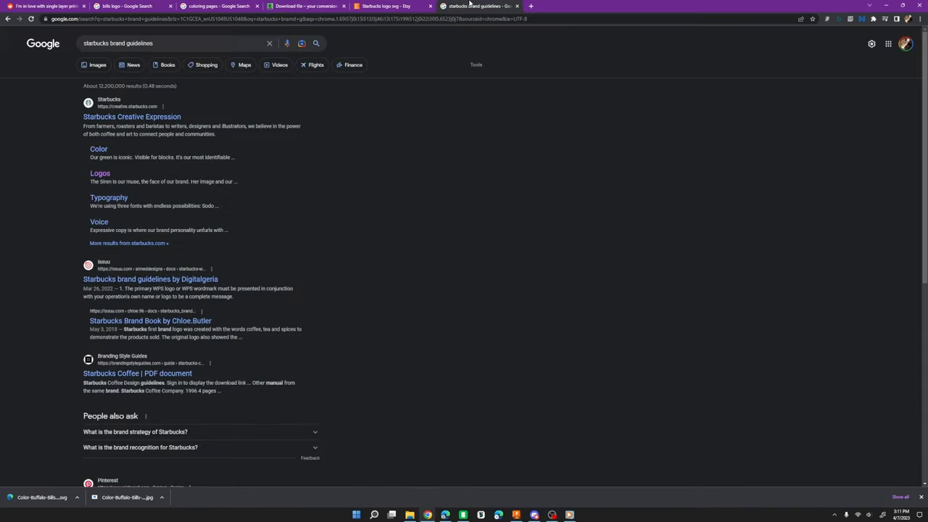
pyautogui.click(105, 172)
pyautogui.scroll(-5, 357, 399)
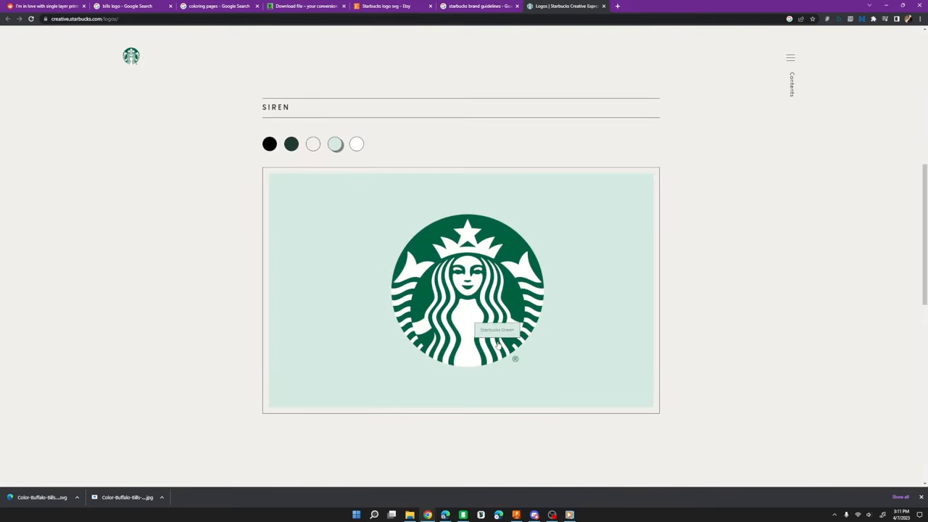
pyautogui.click(603, 6)
# Search 'purell brand guidelines' and open the PURELL Product Logo downloads page
pyautogui.click(533, 18)
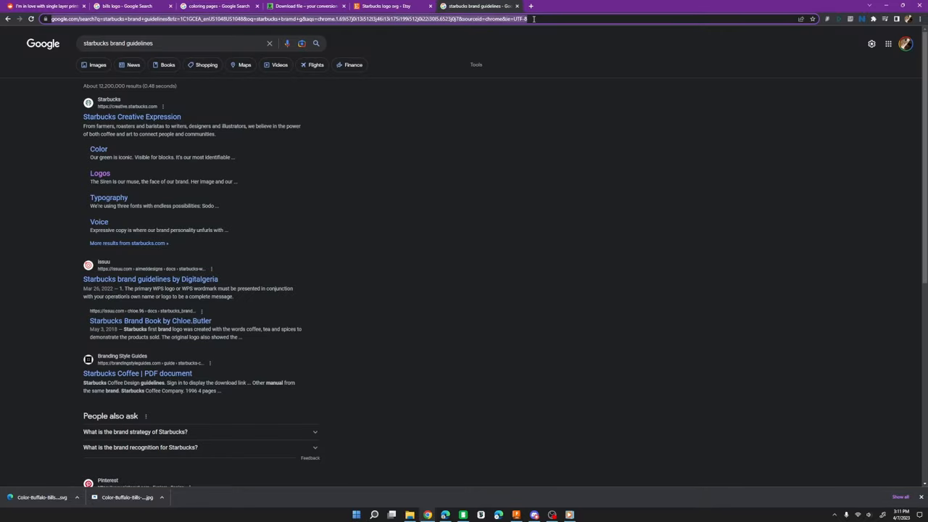
pyautogui.write('purell brand guidelines')
pyautogui.press('Return')
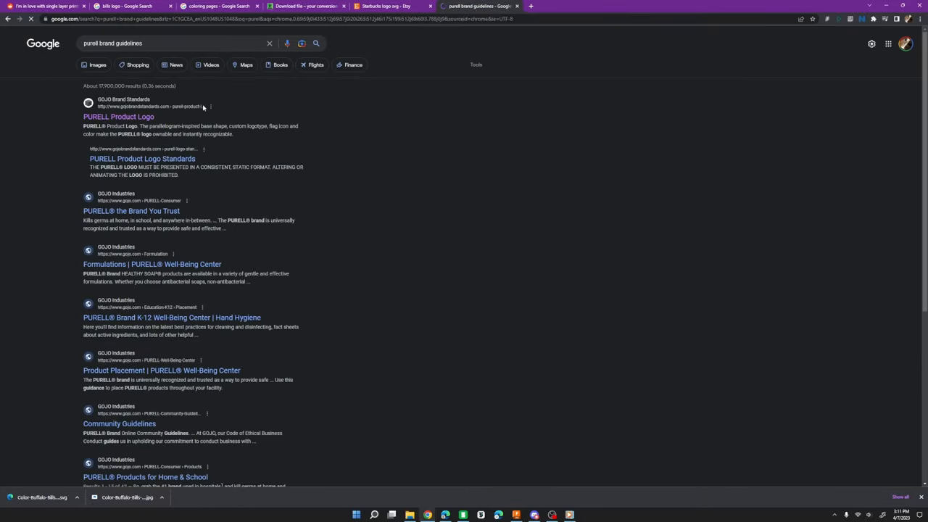
pyautogui.click(118, 116)
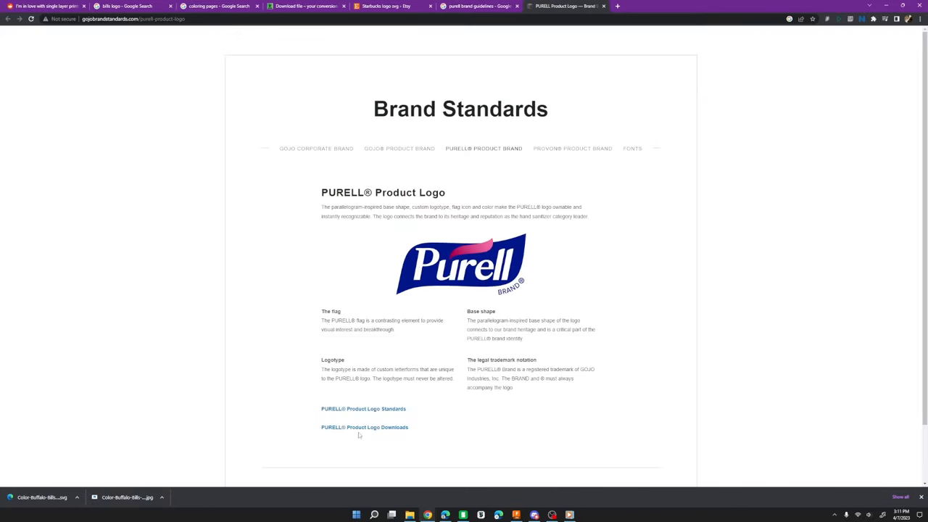
pyautogui.click(359, 427)
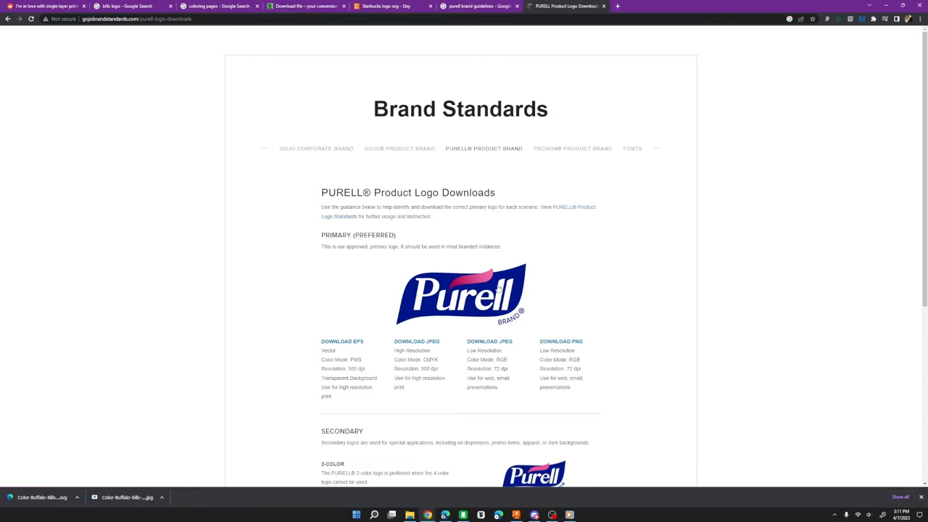
pyautogui.click(388, 6)
pyautogui.moveTo(406, 152)
pyautogui.click(566, 5)
# Back in the slicer, confirm ironing on topmost surfaces only and the Arachne wall generator on the Quality tab
pyautogui.hotkey('alt', 'Tab')
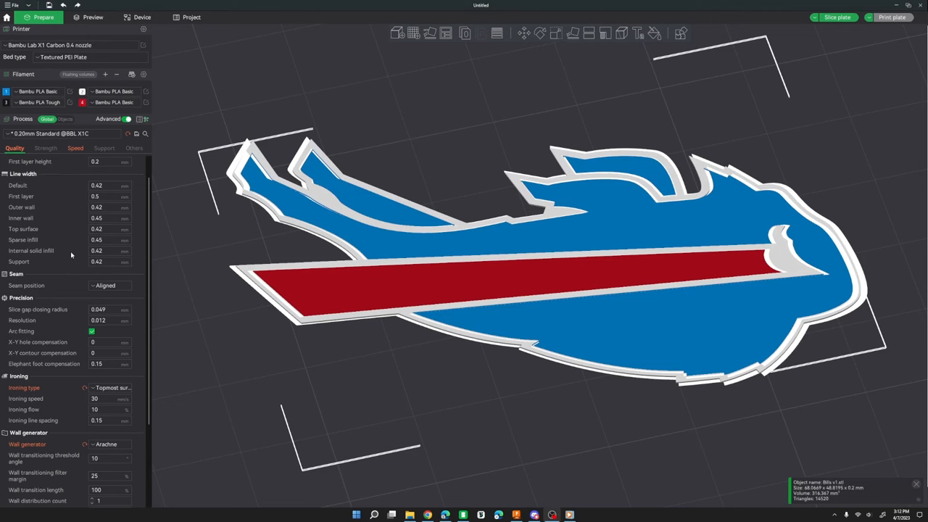
pyautogui.scroll(-3, 73, 348)
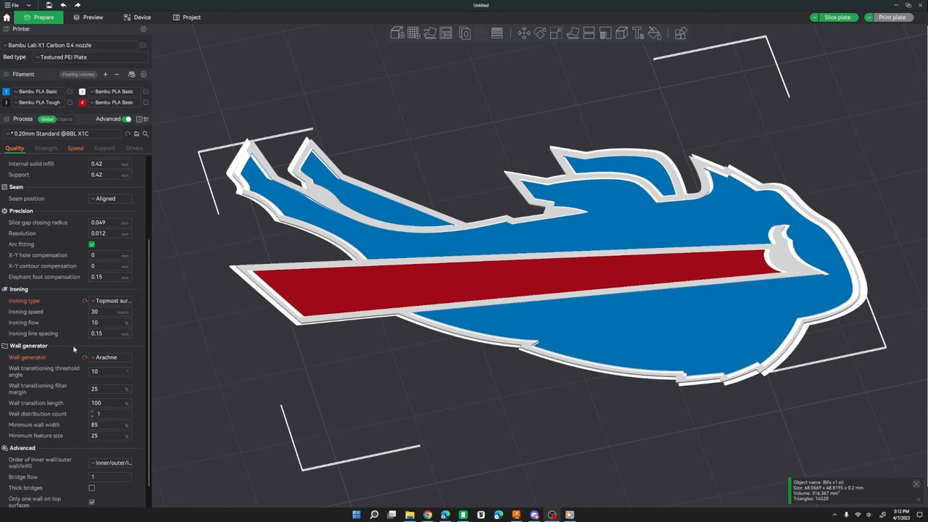
pyautogui.click(112, 300)
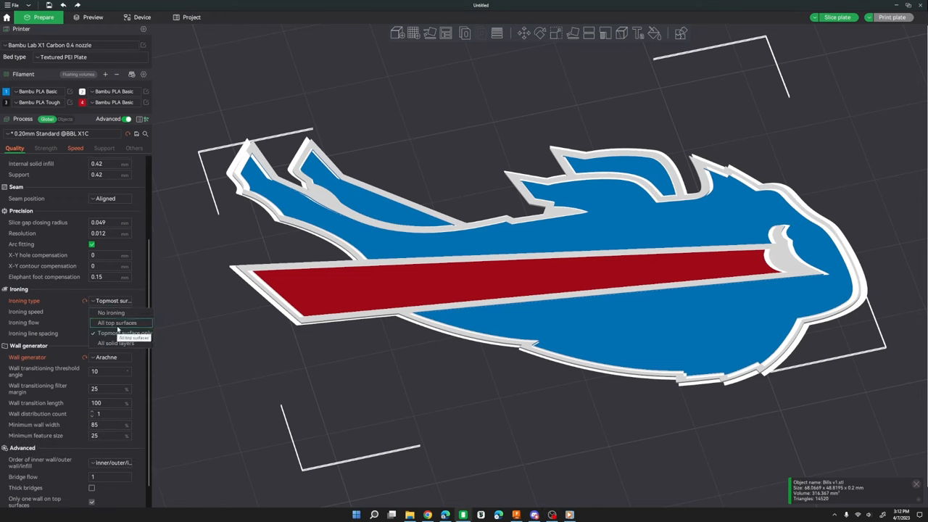
pyautogui.click(120, 333)
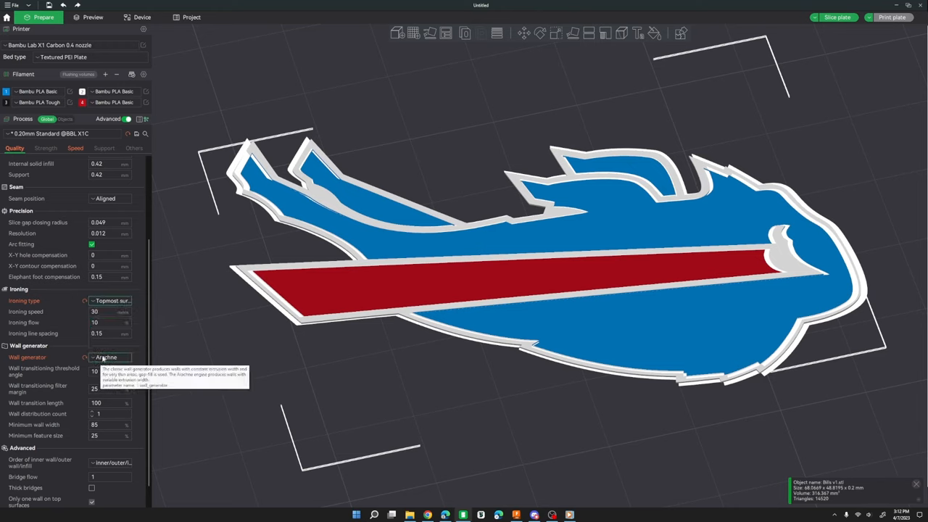
pyautogui.click(103, 358)
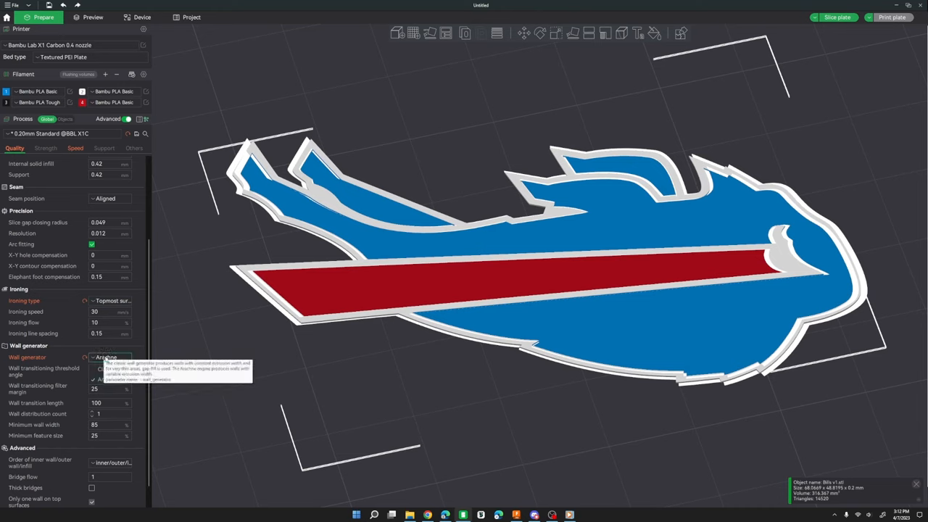
pyautogui.click(105, 358)
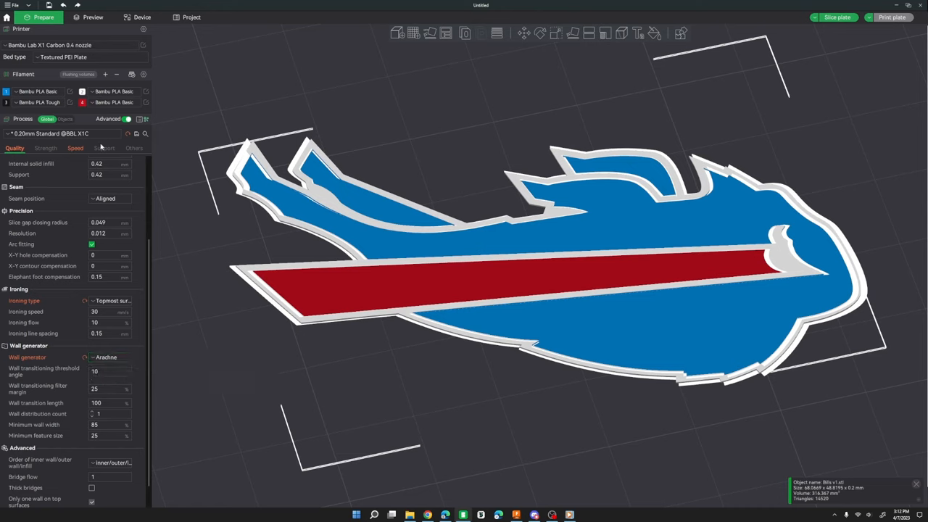
pyautogui.click(76, 148)
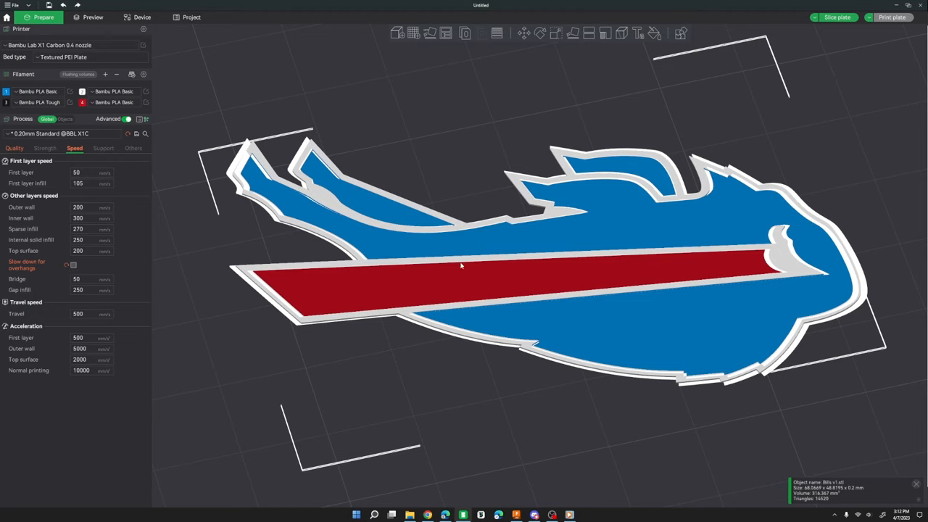
pyautogui.click(69, 133)
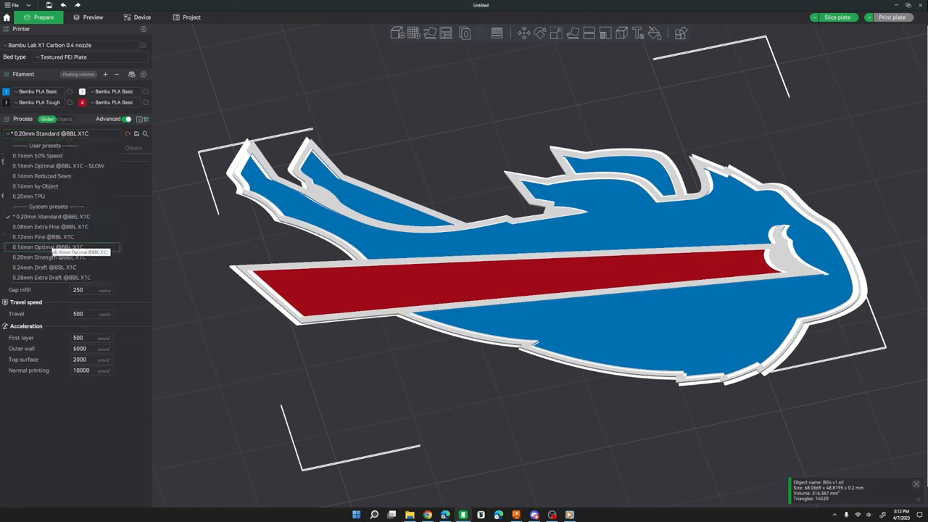
pyautogui.click(56, 247)
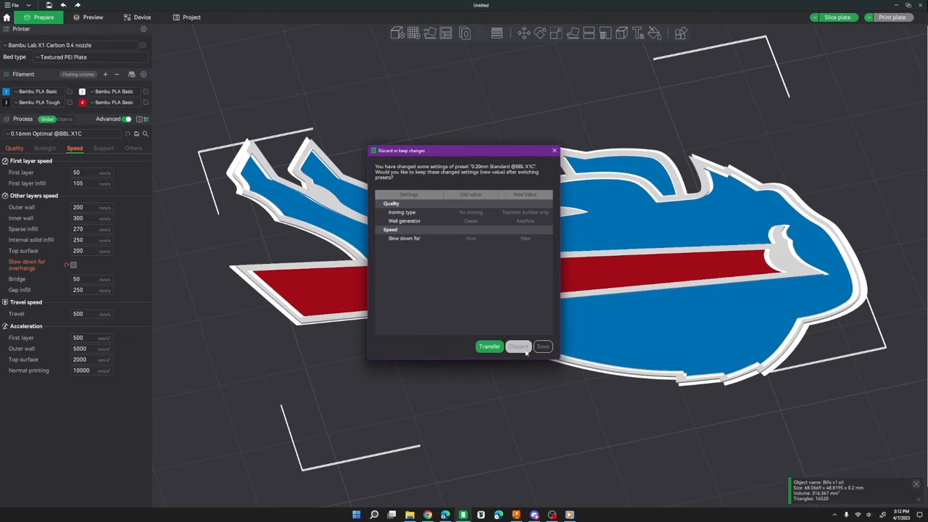
pyautogui.click(519, 346)
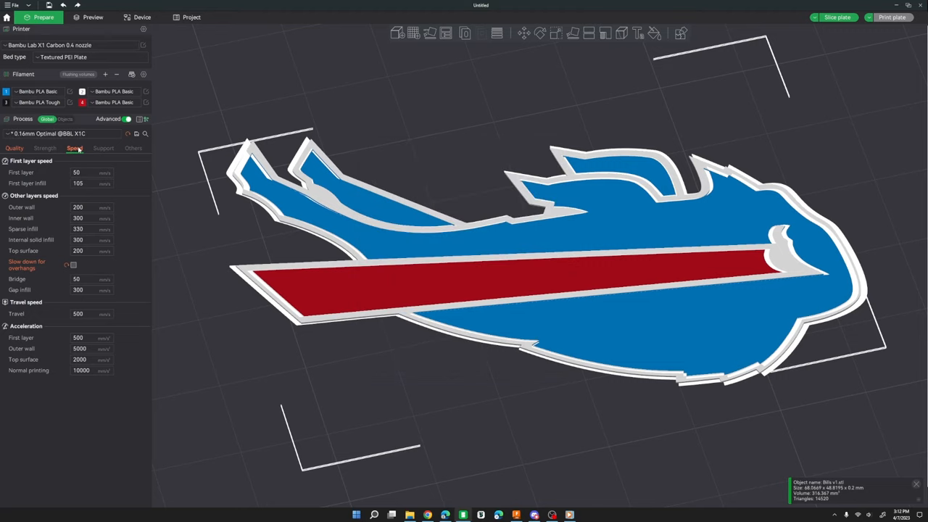
pyautogui.click(228, 250)
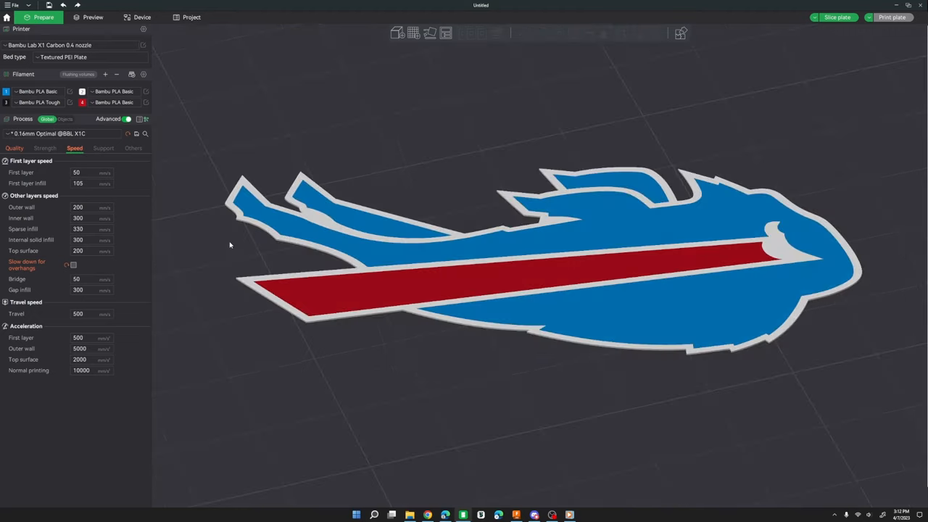
# On Strength, set the bottom surface pattern to Concentric and leave wall loops at 2
pyautogui.click(44, 149)
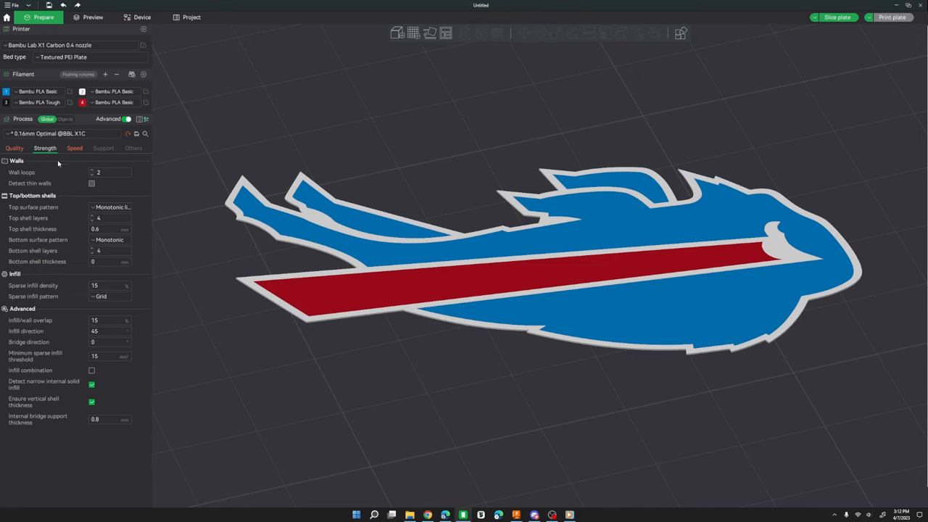
pyautogui.click(109, 240)
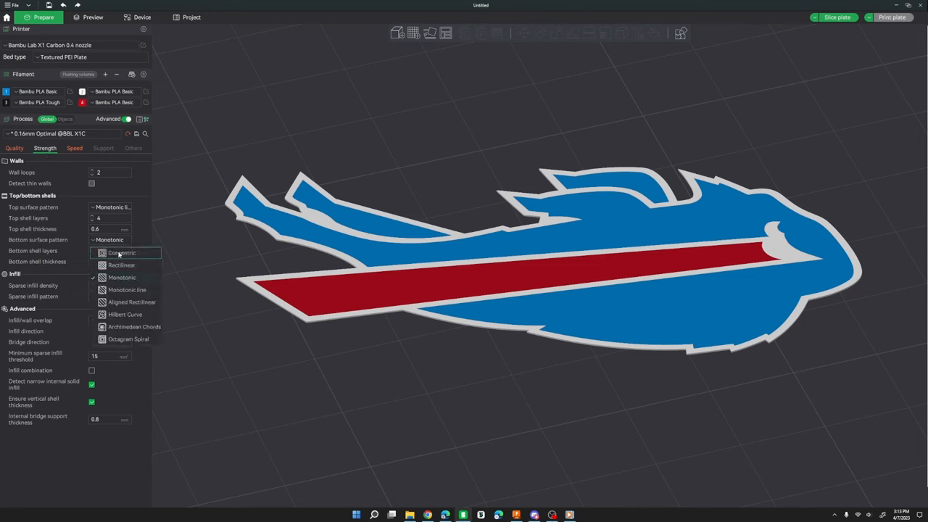
pyautogui.click(119, 253)
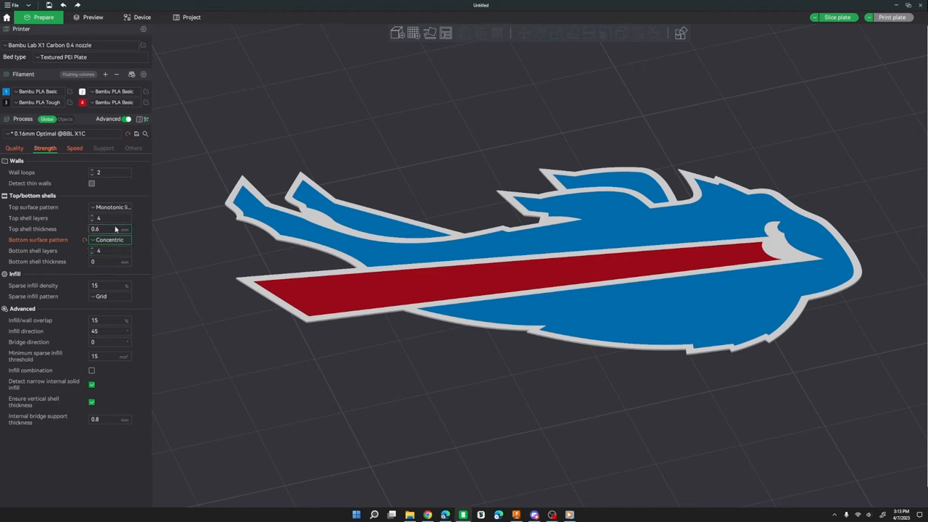
pyautogui.click(92, 173)
pyautogui.click(178, 198)
pyautogui.moveTo(190, 209); pyautogui.dragTo(191, 199)
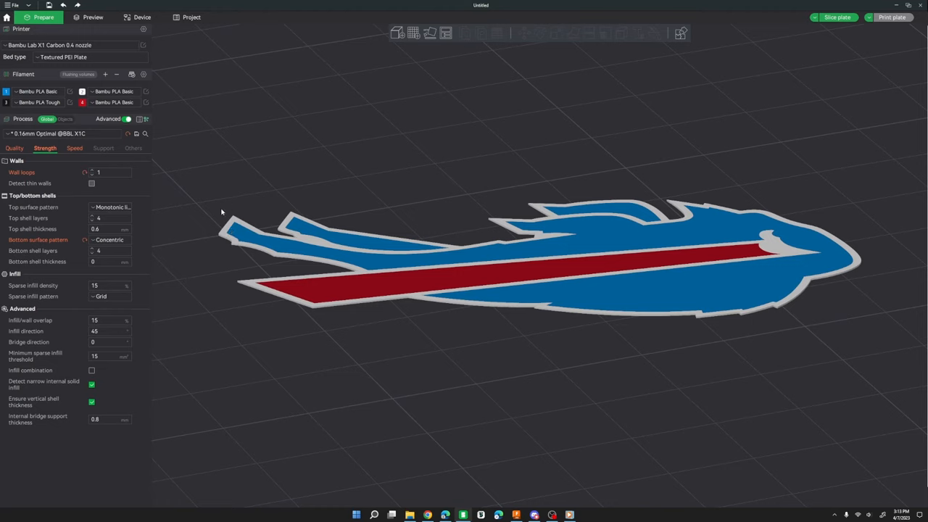
pyautogui.click(92, 170)
pyautogui.moveTo(202, 159); pyautogui.dragTo(233, 165)
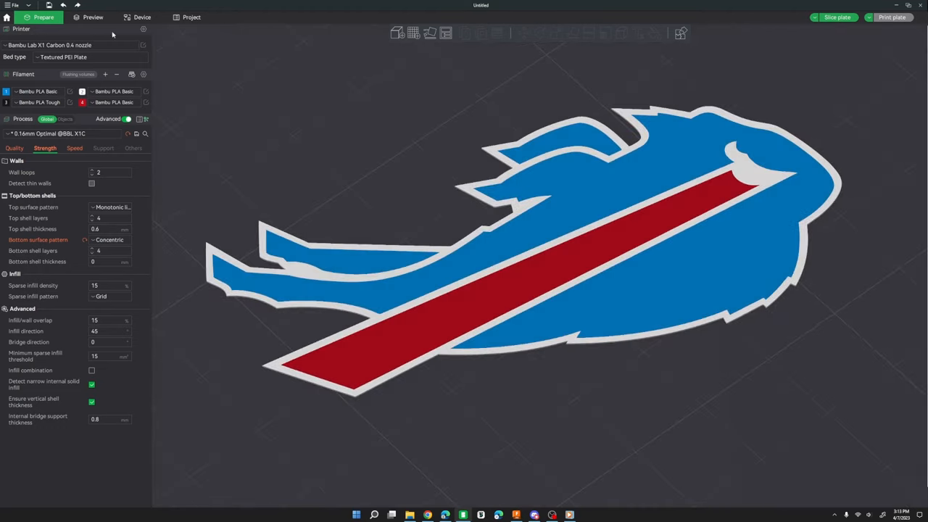